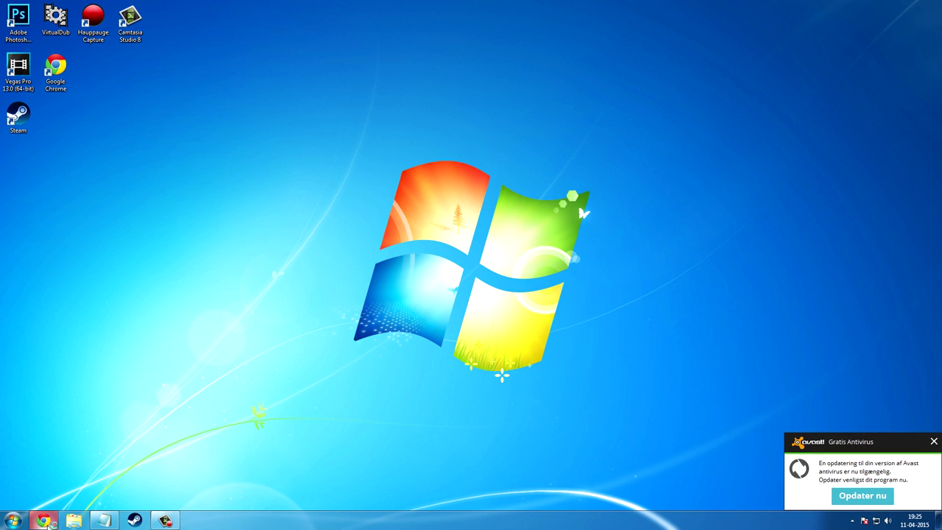
Download the Game of Thrones font from its Fontmeme page in Chrome.
left_click(43, 520)
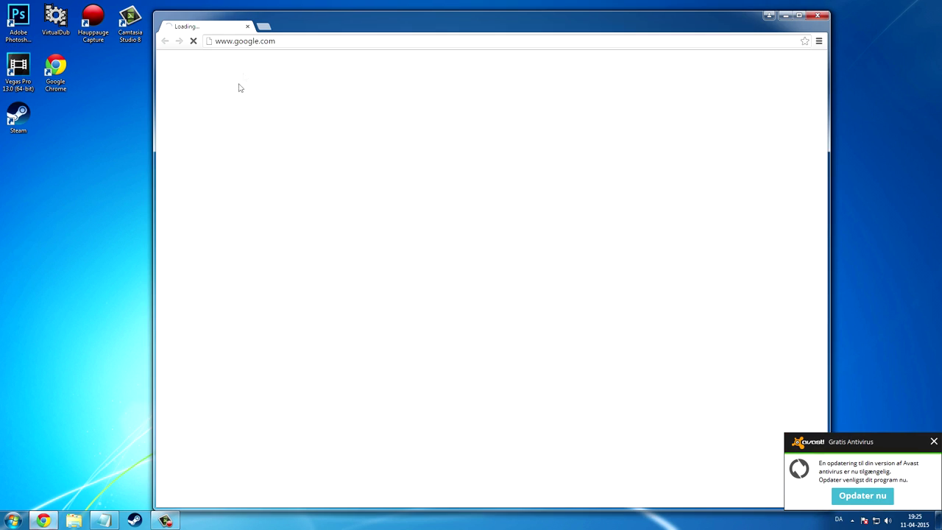
left_click(237, 41)
type("download.fontmeme.com/fonts/13168/game_of_thrones.html")
key("Return")
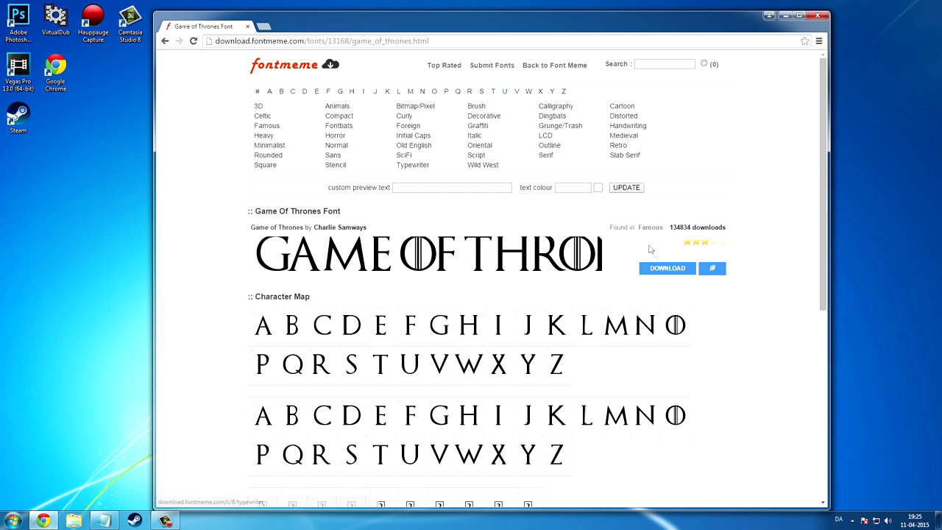
left_click(665, 271)
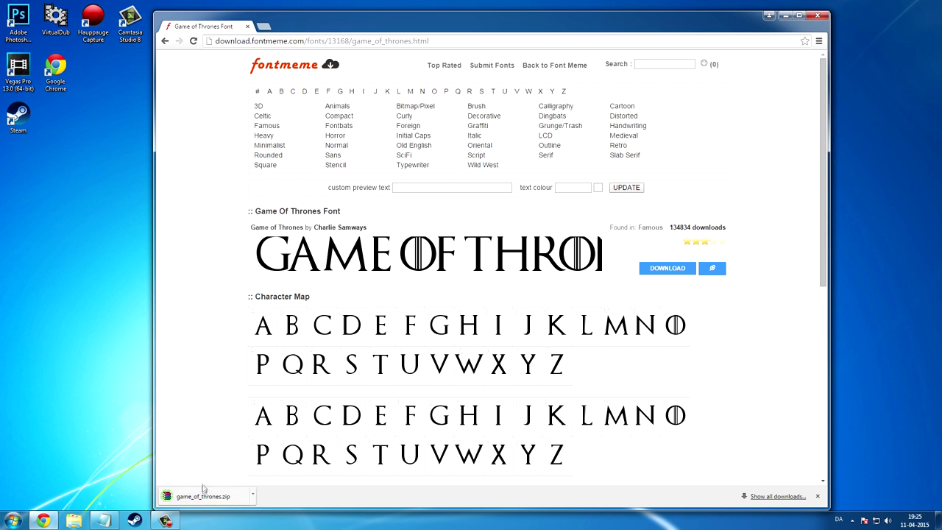
Extract game_of_thrones.zip into a game_of_thrones folder in Downloads and open it.
right_click(207, 494)
left_click(224, 478)
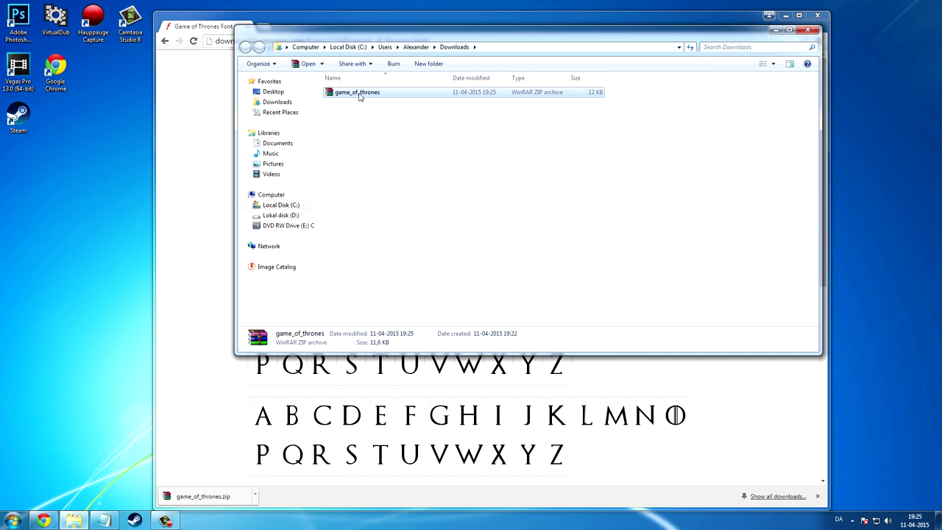
right_click(360, 94)
left_click(381, 121)
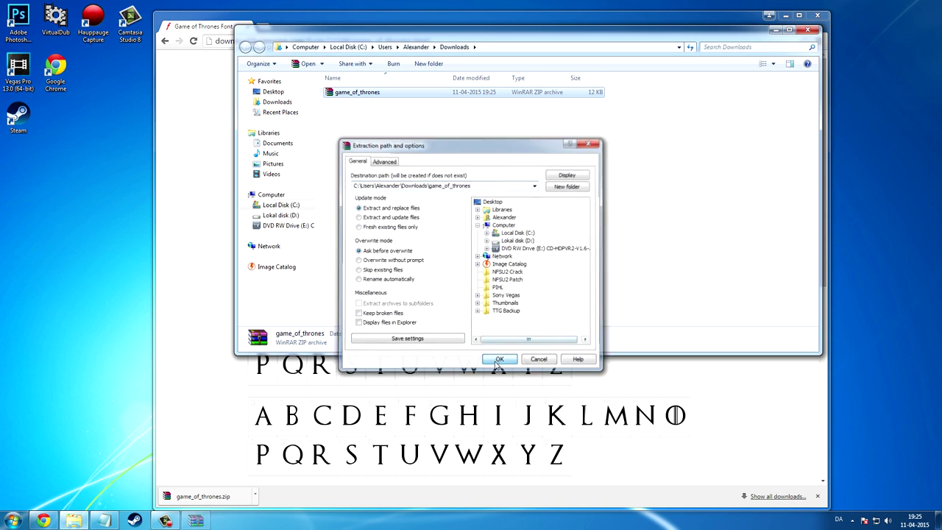
left_click(499, 359)
double_click(357, 103)
Install the Game of Thrones font file, replacing the existing copy, then show the desktop.
double_click(356, 91)
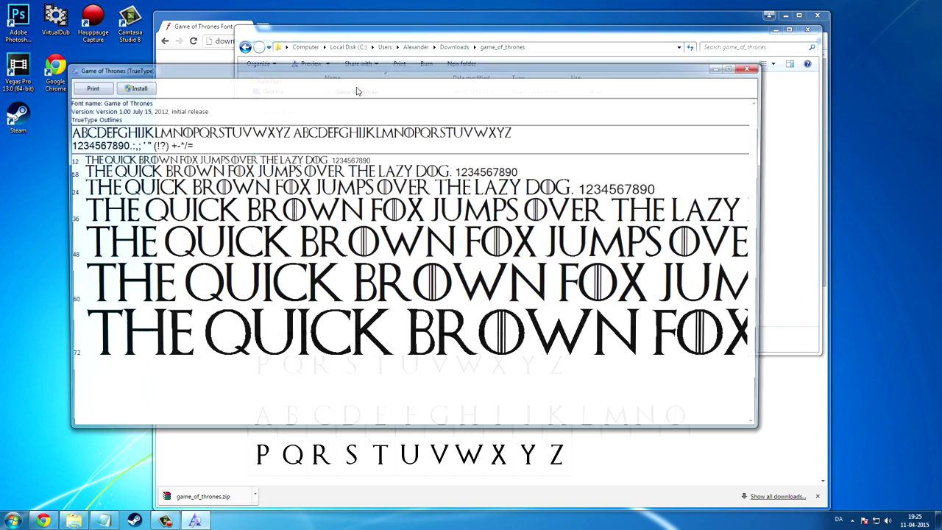
left_click(132, 86)
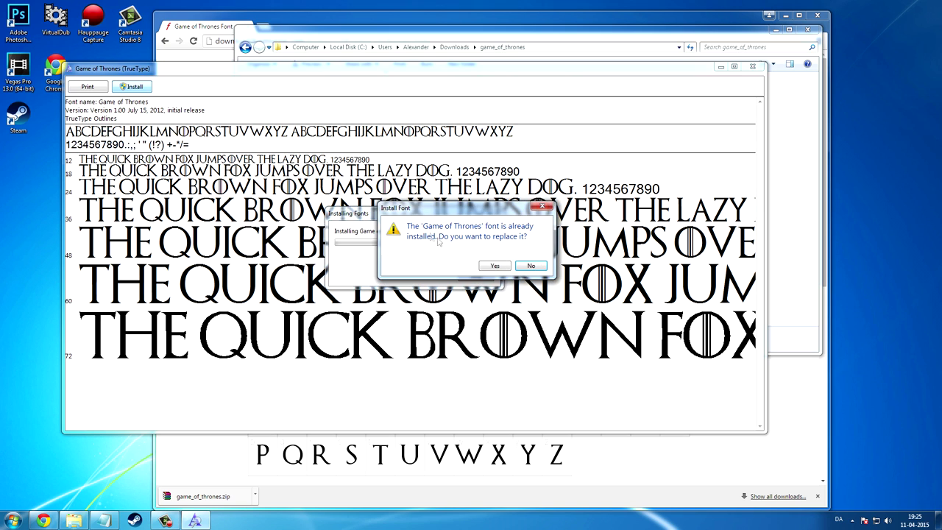
left_click(492, 267)
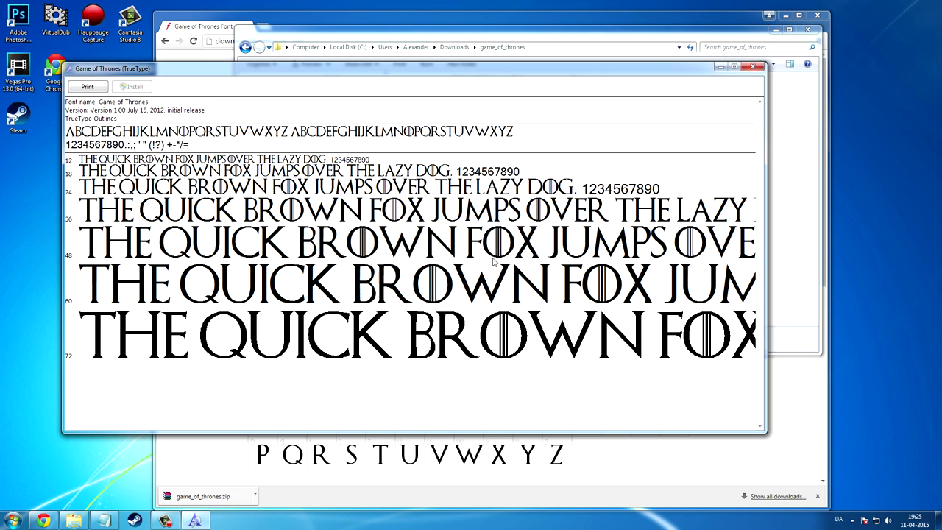
left_click(752, 67)
key("super+d")
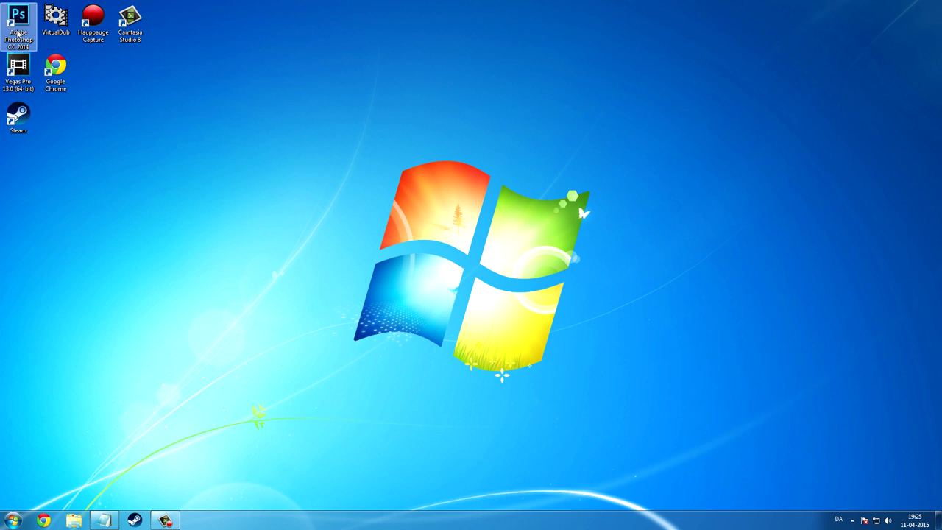
Launch Photoshop and create a new 1920×1080 document named GoT.
double_click(17, 33)
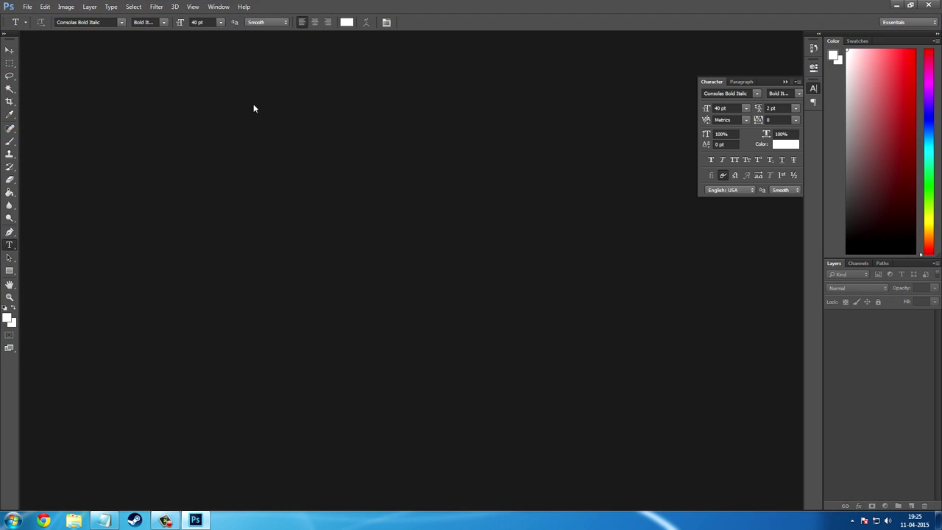
left_click(27, 7)
left_click(36, 20)
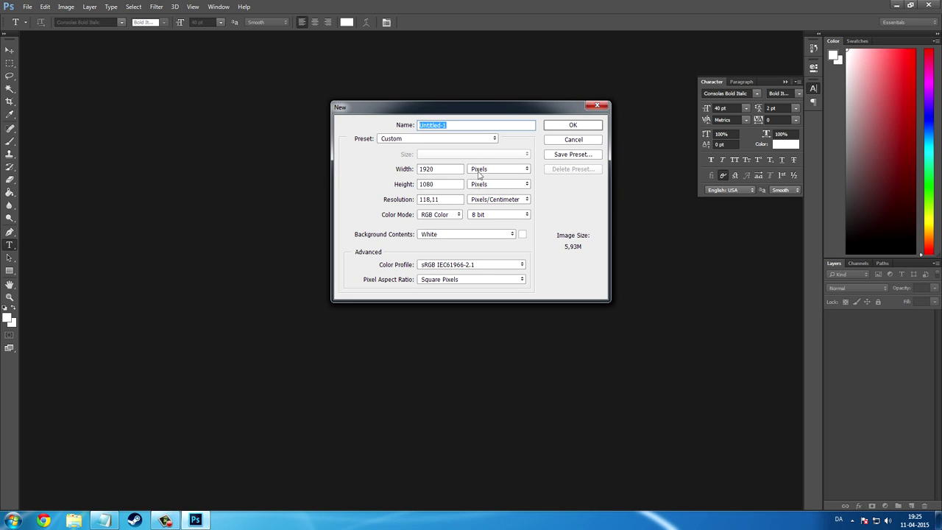
type("GoT")
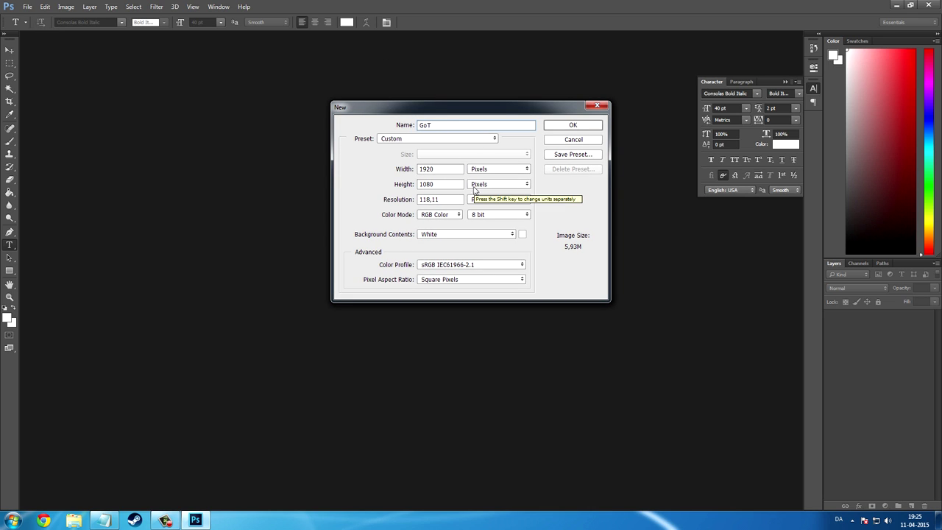
left_click(571, 126)
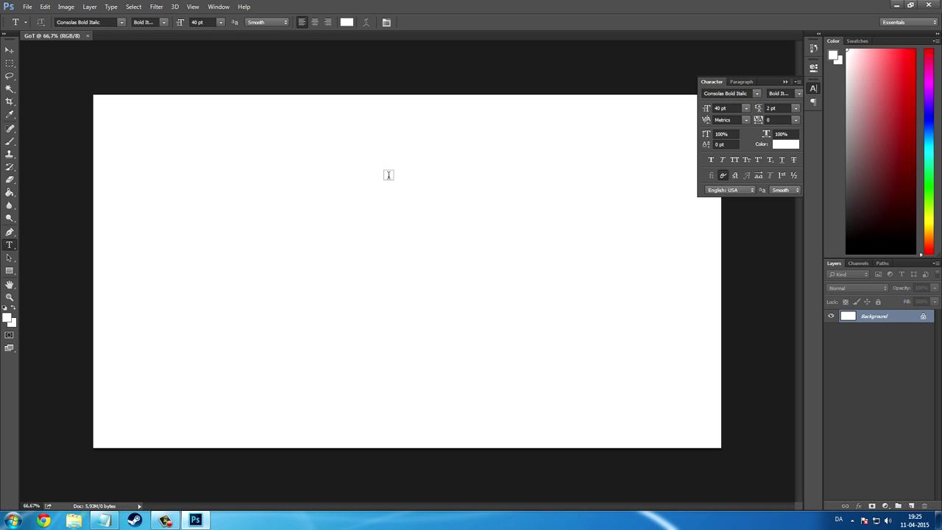
Fill the GoT background black with the Paint Bucket, leaving white as foreground.
left_click(9, 193)
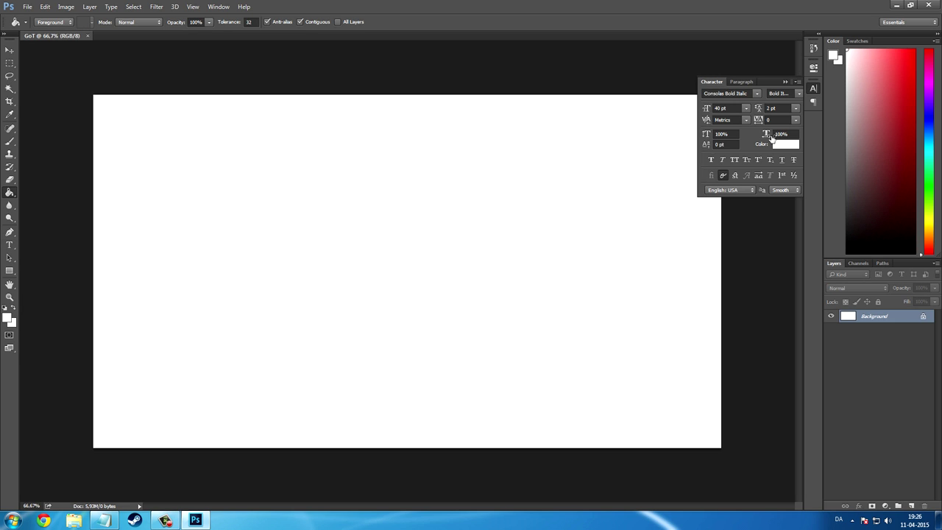
key("d")
left_click(370, 309)
left_click(10, 244)
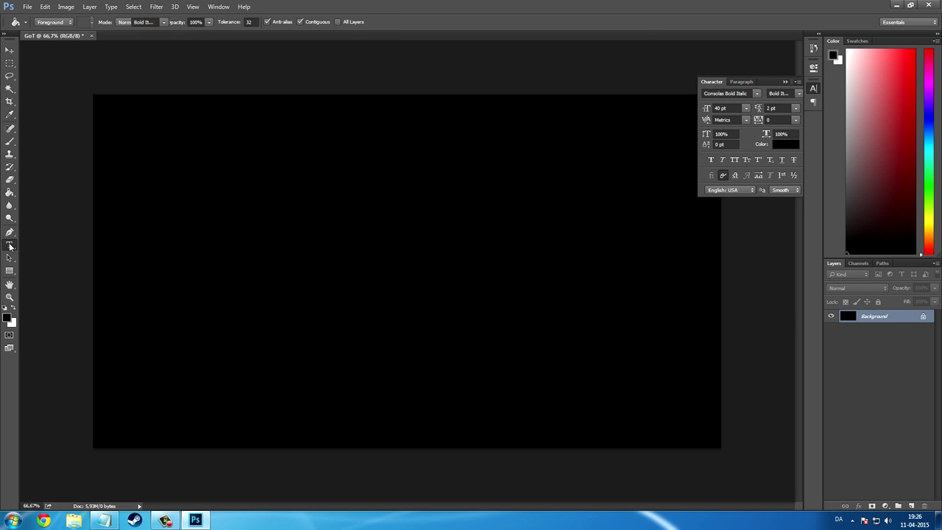
key("x")
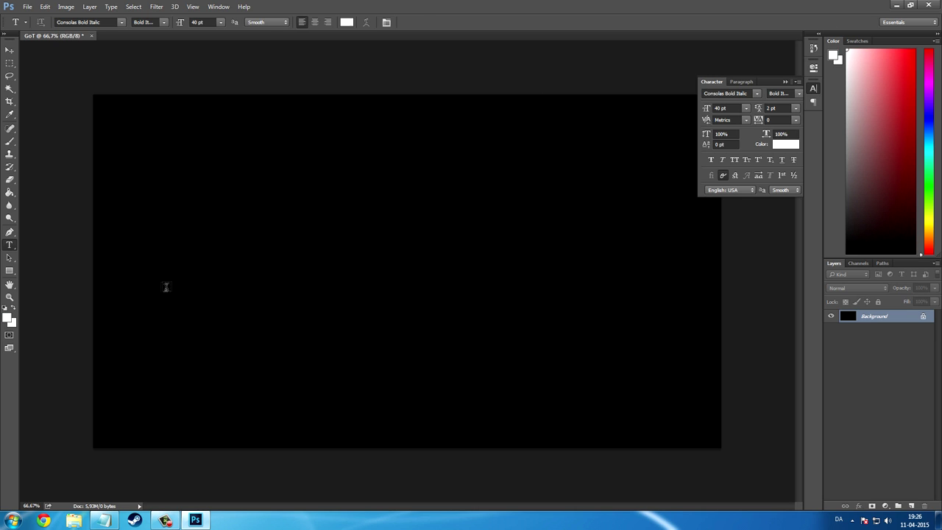
Type the person's name in white, set it in Game of Thrones Regular, and shift it left.
left_click(163, 283)
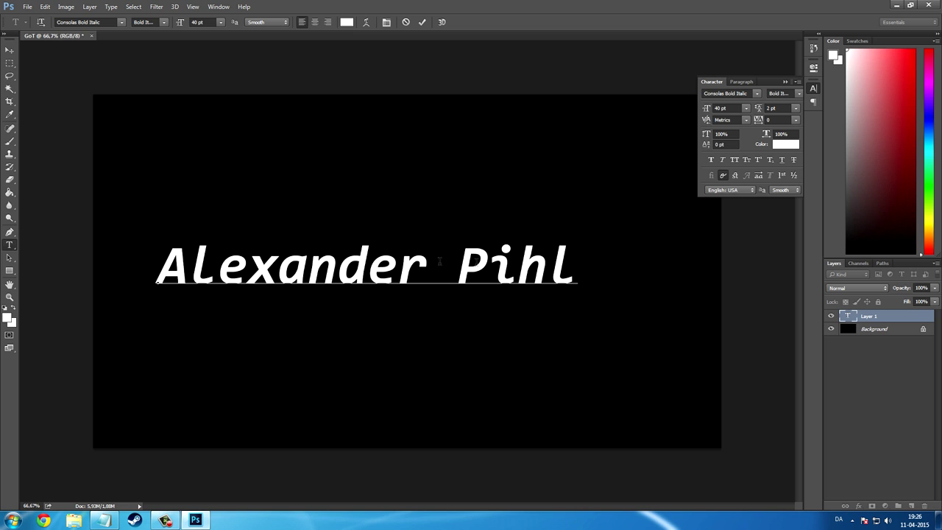
left_click_drag(574, 271, 95, 270)
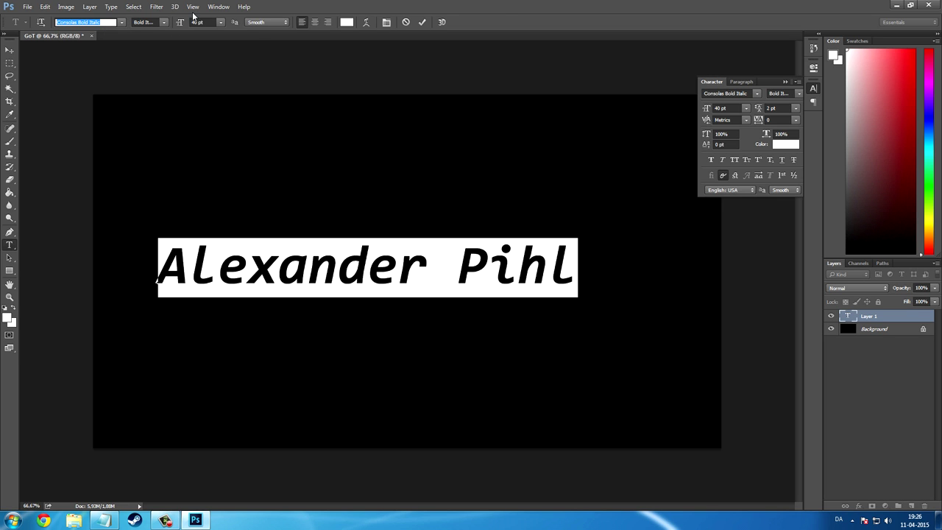
type("ame")
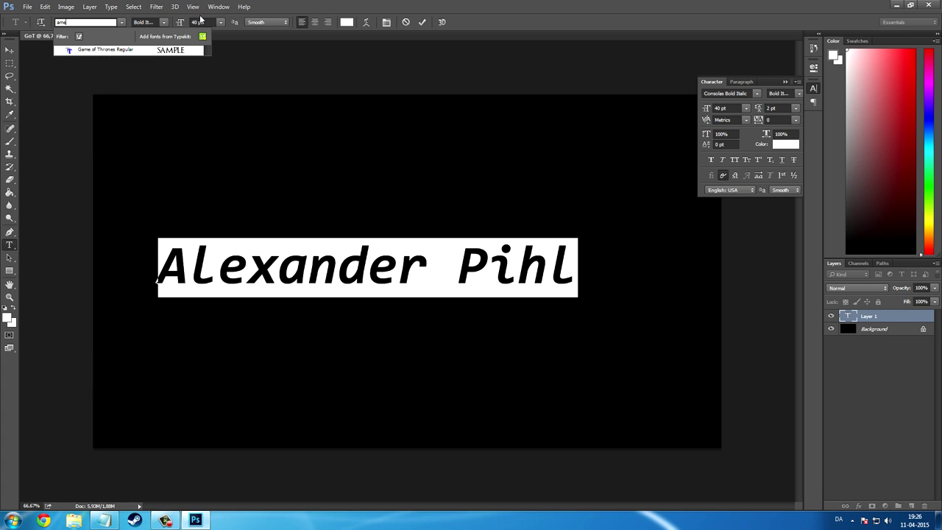
left_click(92, 46)
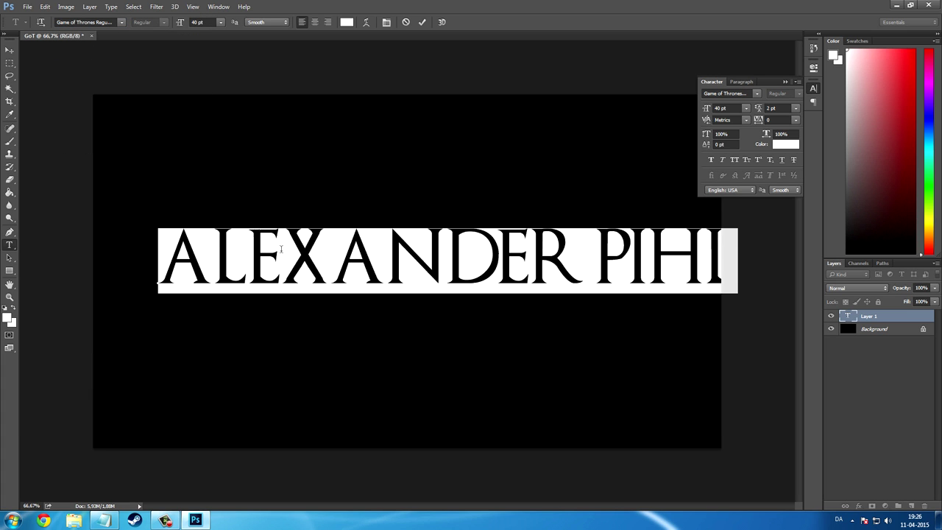
left_click_drag(337, 377, 296, 382)
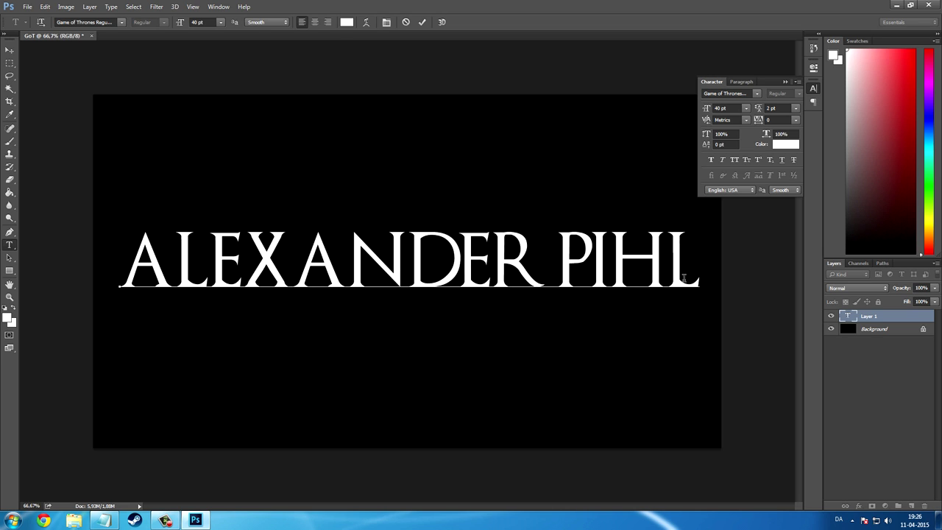
left_click_drag(697, 277, 87, 248)
Resize the letters after each initial of the name to 25 pt, keeping initials at 40 pt.
left_click(202, 269)
left_click_drag(542, 275, 167, 254)
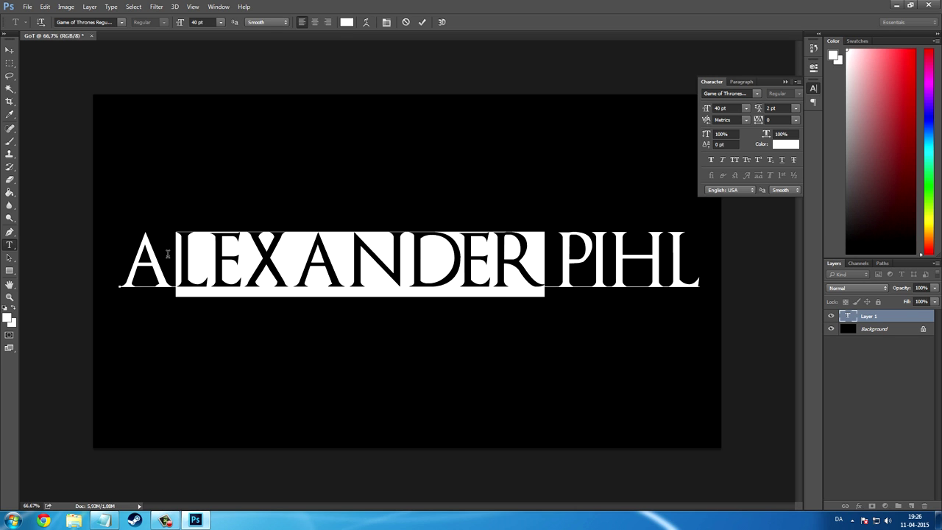
left_click(198, 22)
type("25")
key("Return")
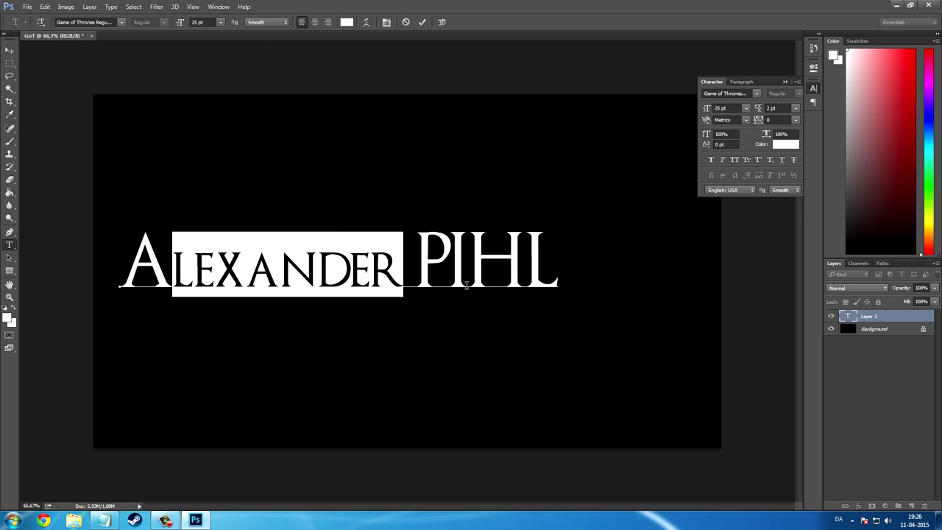
left_click_drag(449, 276, 559, 276)
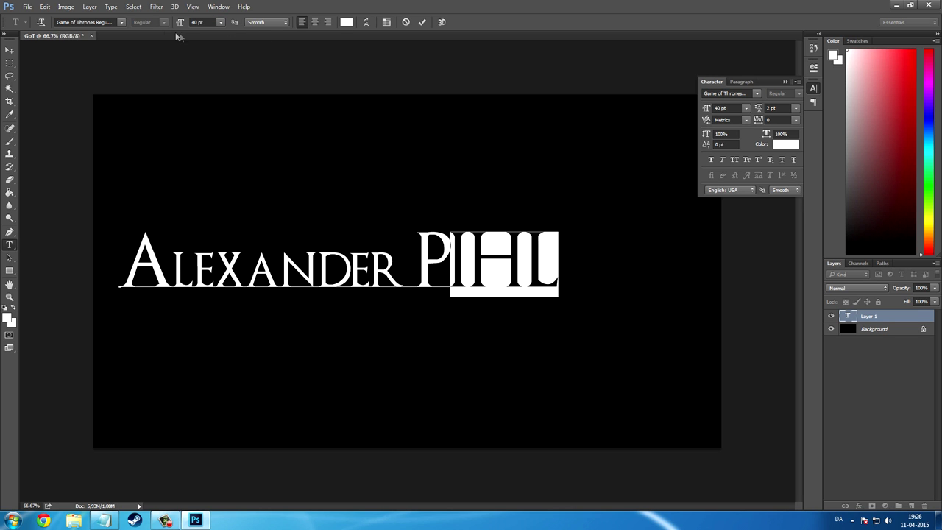
left_click(199, 24)
type("25")
key("Return")
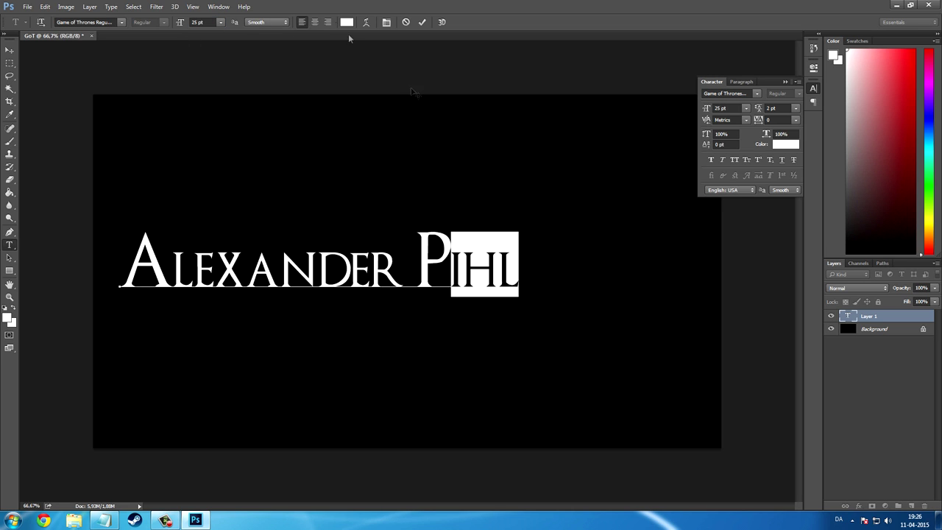
left_click(785, 81)
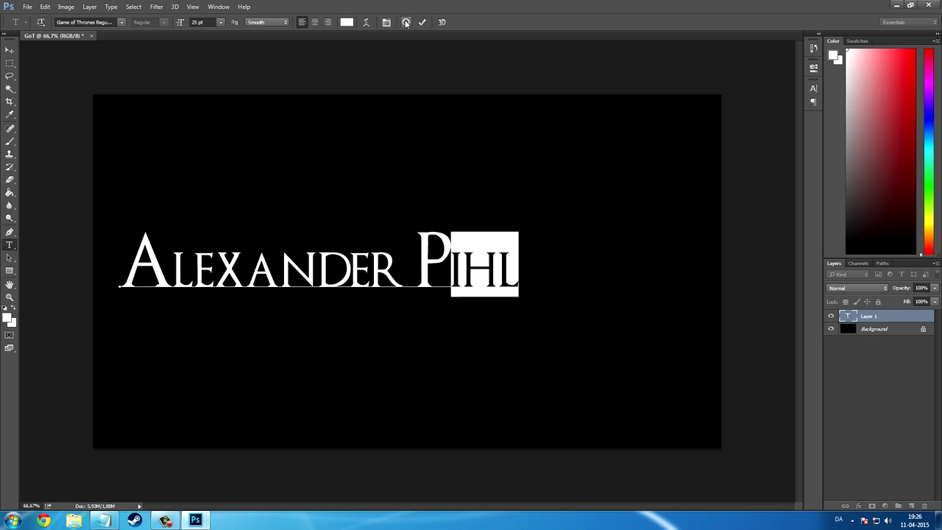
Give the small letters a 9 pt baseline shift and commit the name text.
left_click(387, 22)
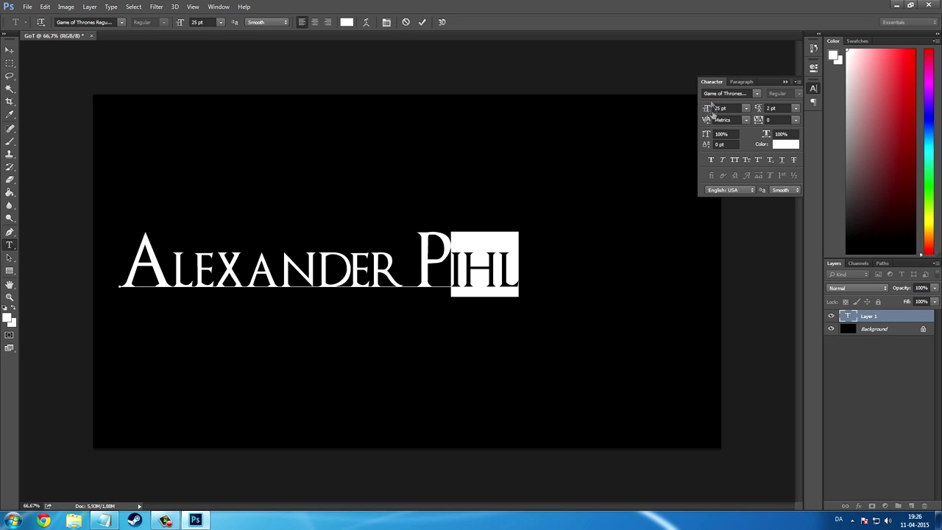
left_click(734, 148)
type("9")
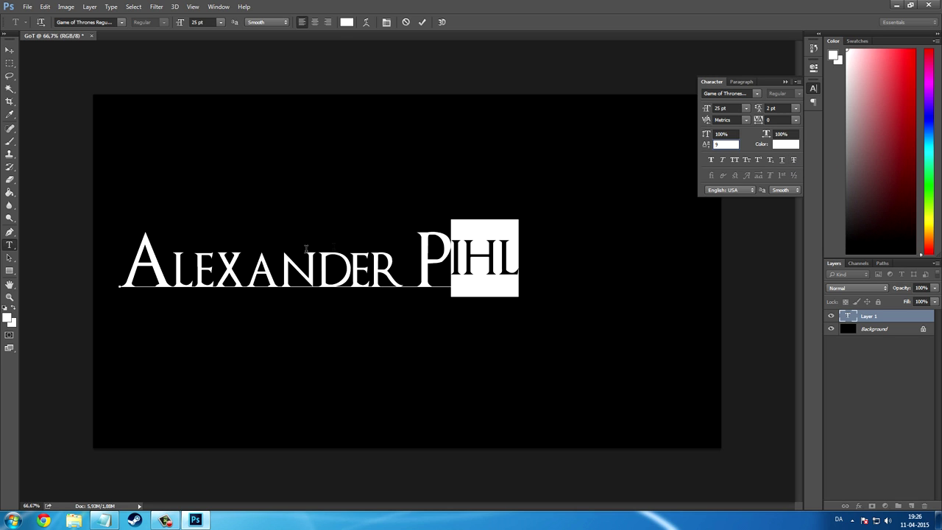
left_click_drag(178, 281, 403, 279)
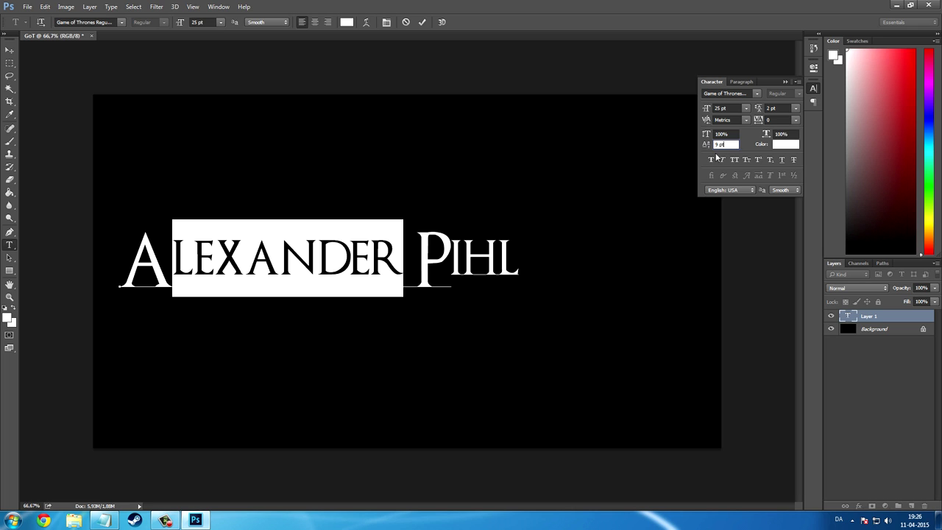
left_click(475, 246)
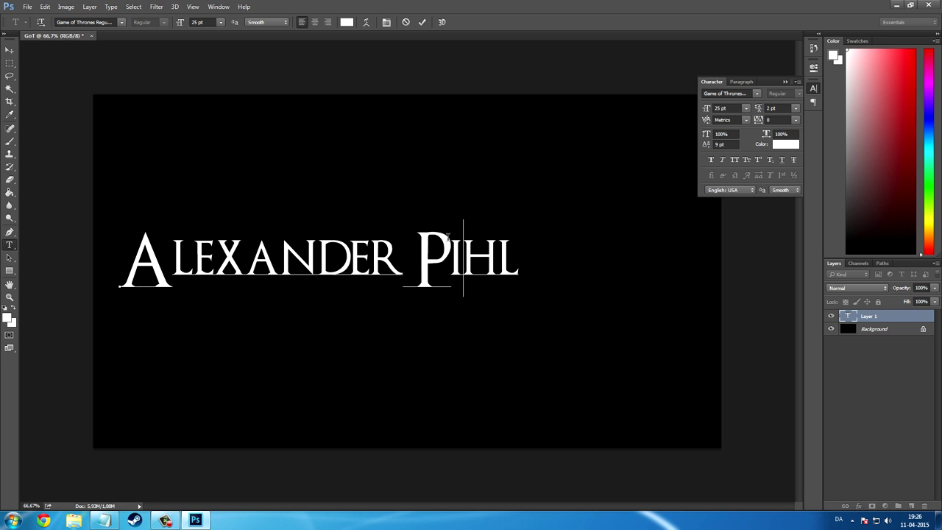
key("Right")
key("Left")
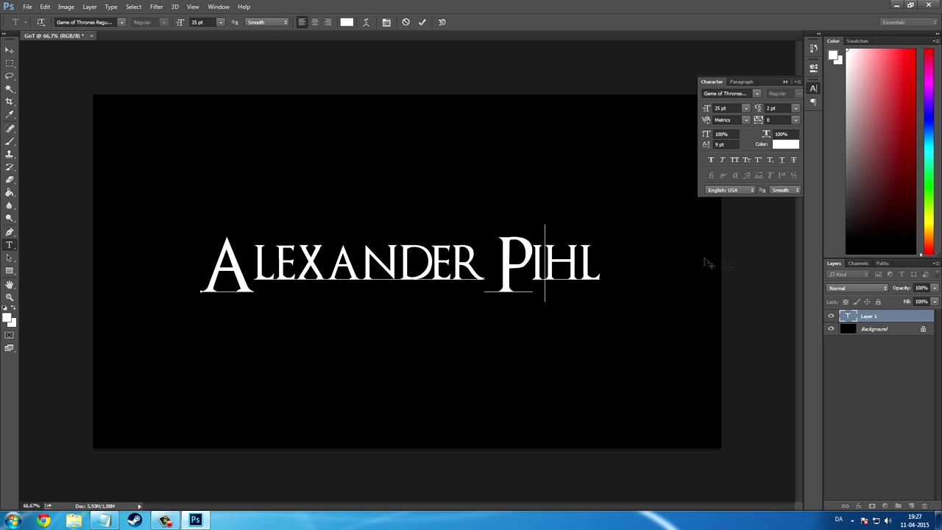
left_click(891, 319)
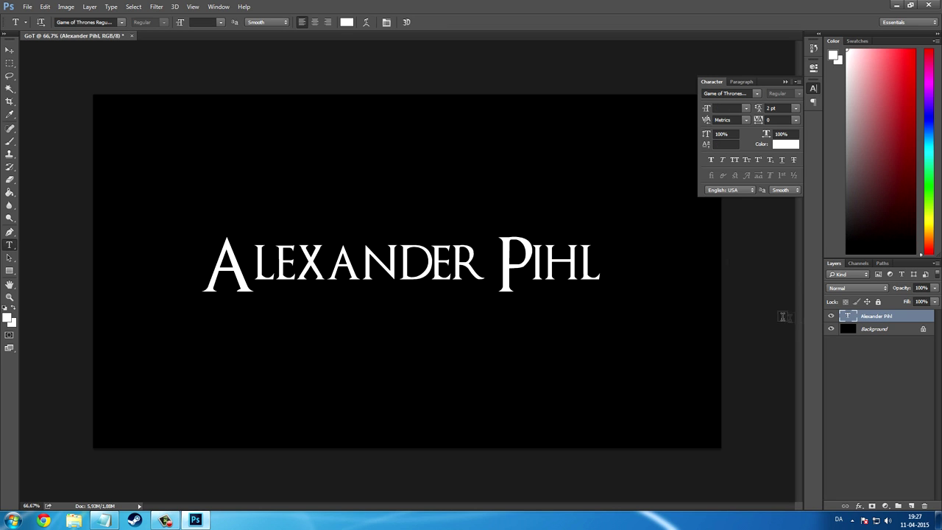
Open Blending Options for the name text layer and move the Layer Style dialog aside.
right_click(869, 321)
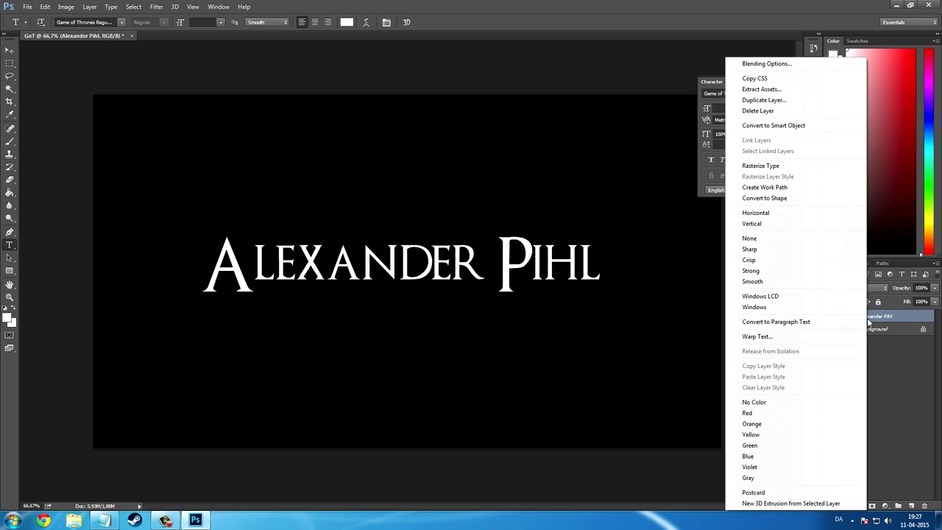
left_click(766, 64)
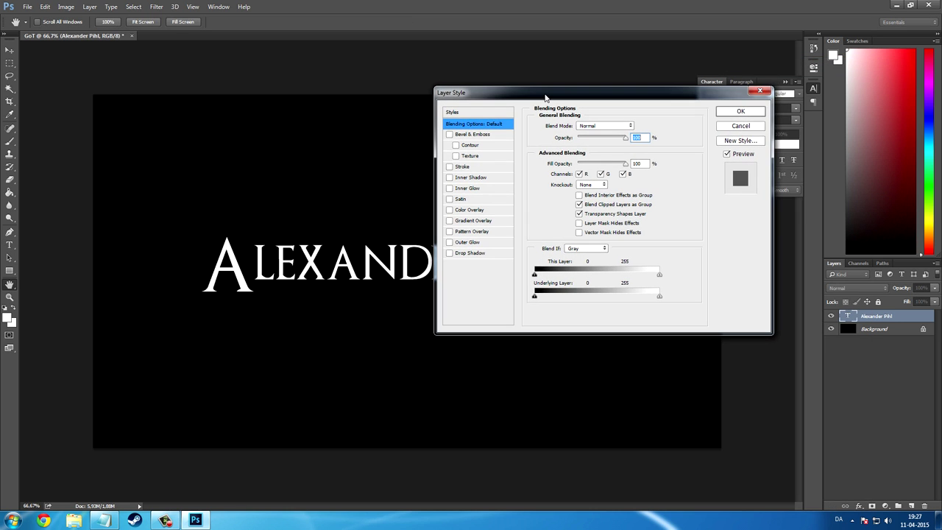
left_click_drag(547, 95, 579, 103)
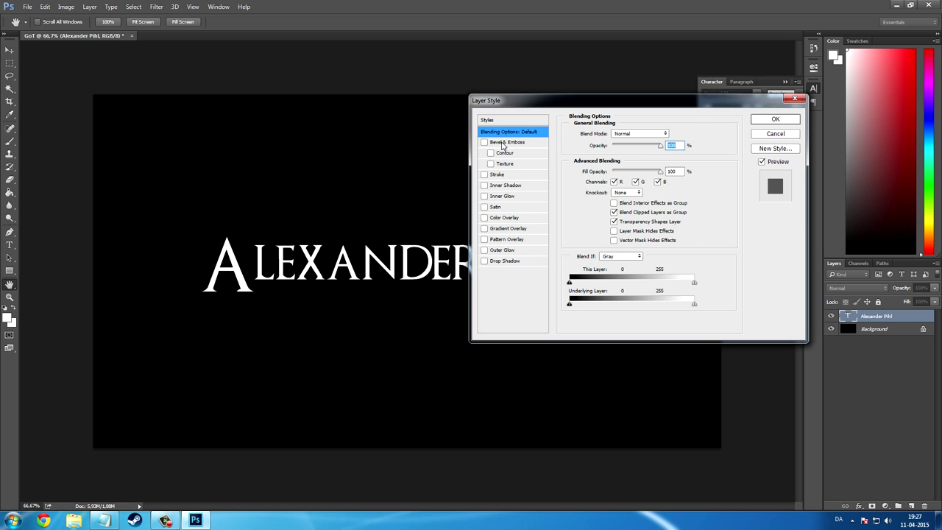
Enable Bevel & Emboss on the name text and set its Depth to 90%.
left_click(503, 144)
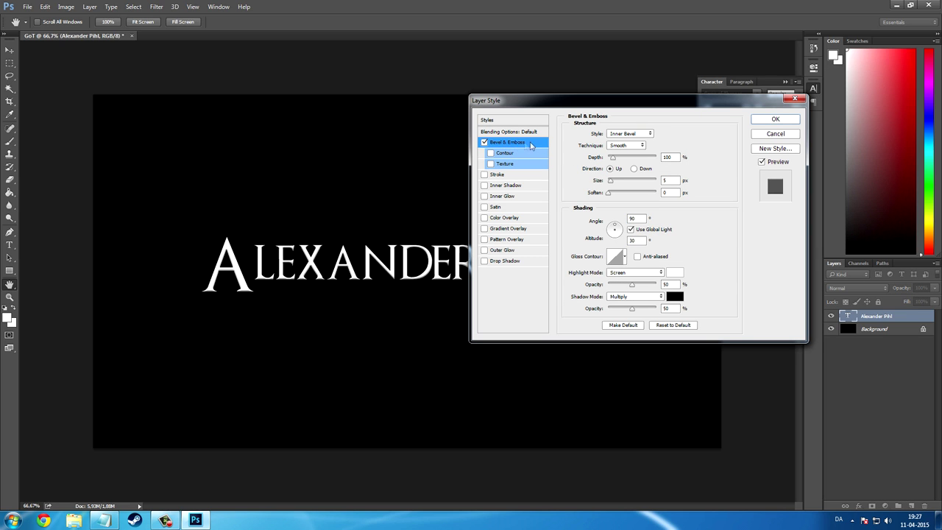
double_click(667, 159)
type("90")
key("Tab")
Change the bevel highlight colour to black.
left_click(674, 274)
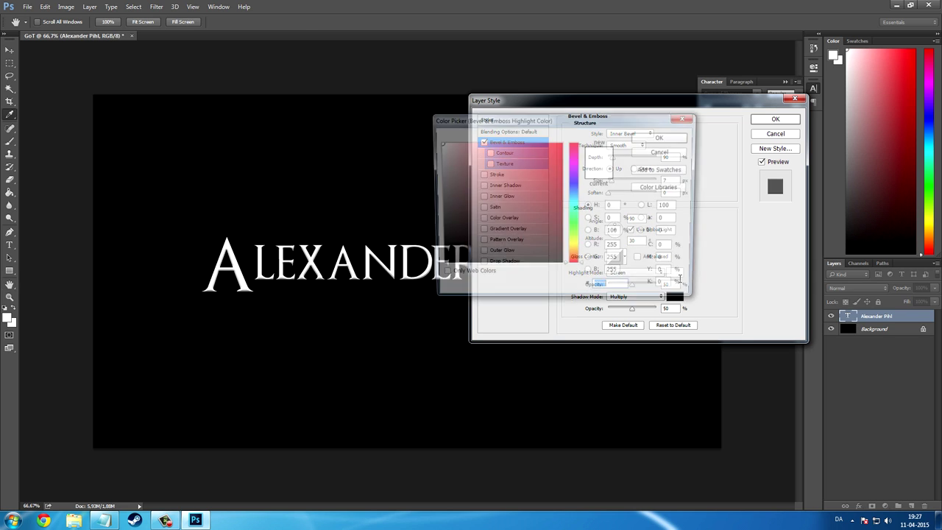
left_click_drag(508, 229, 372, 315)
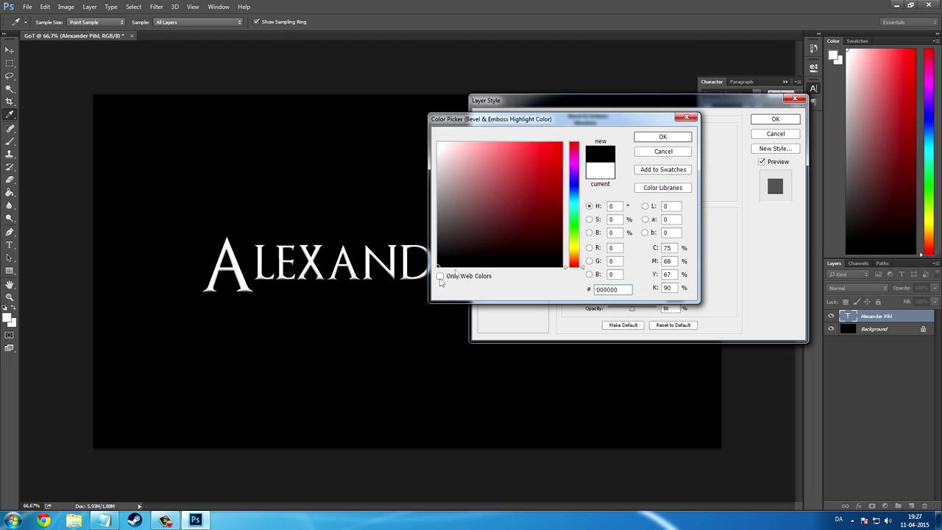
left_click(662, 138)
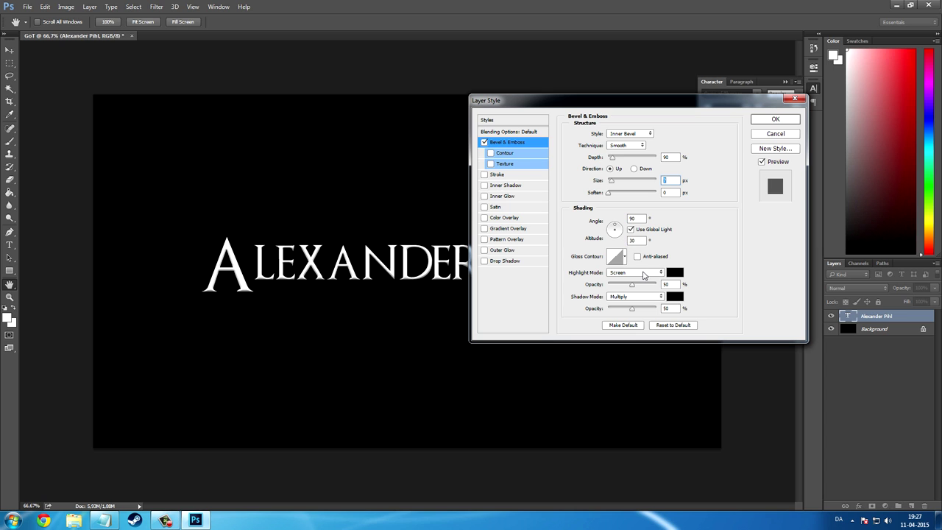
Set highlight mode to Normal at 90% opacity and shadow opacity to 70%.
left_click(644, 274)
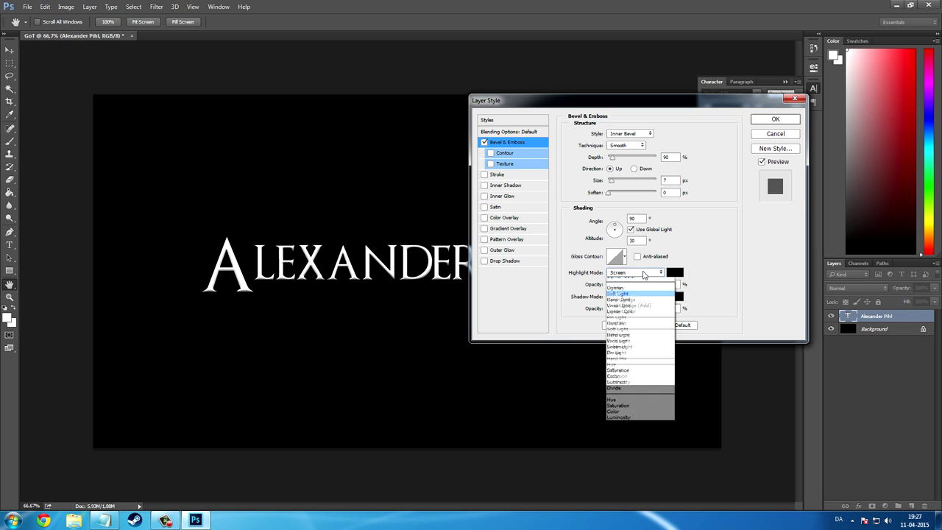
left_click(622, 284)
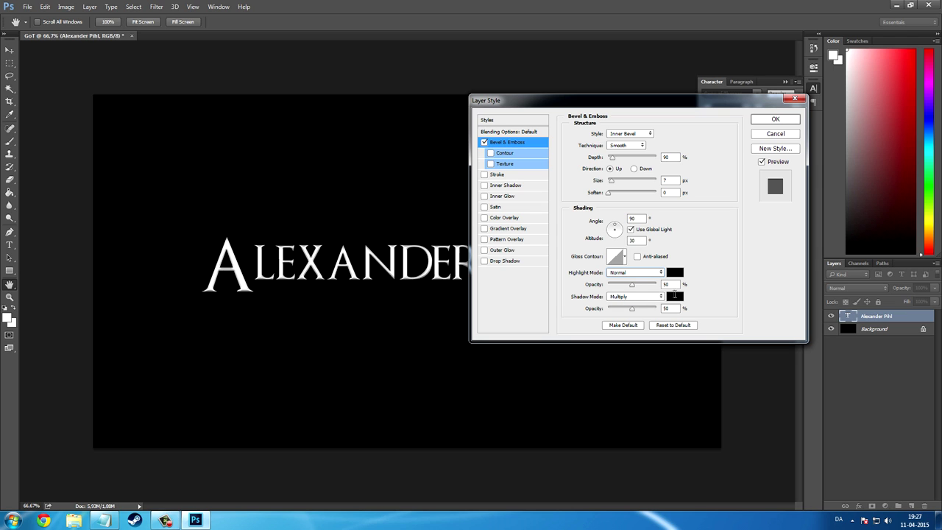
key("Tab")
type("90")
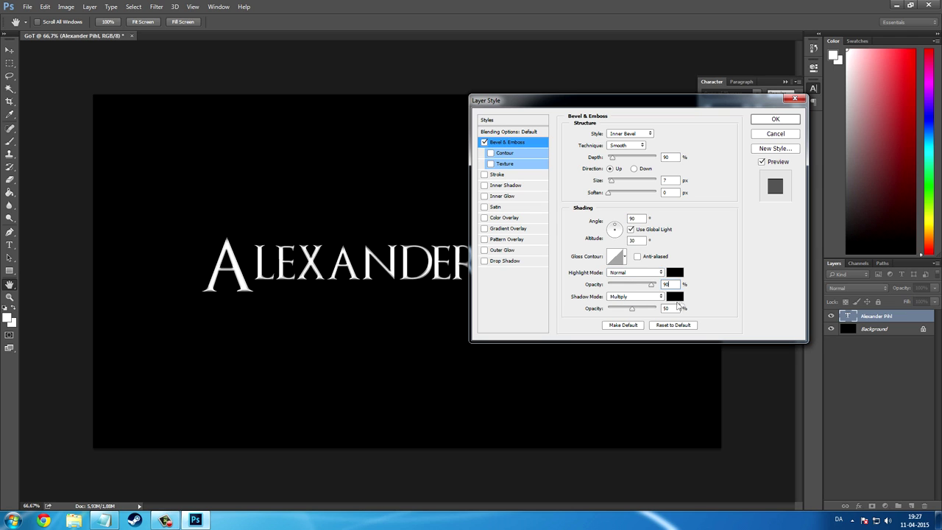
left_click(673, 307)
type("70")
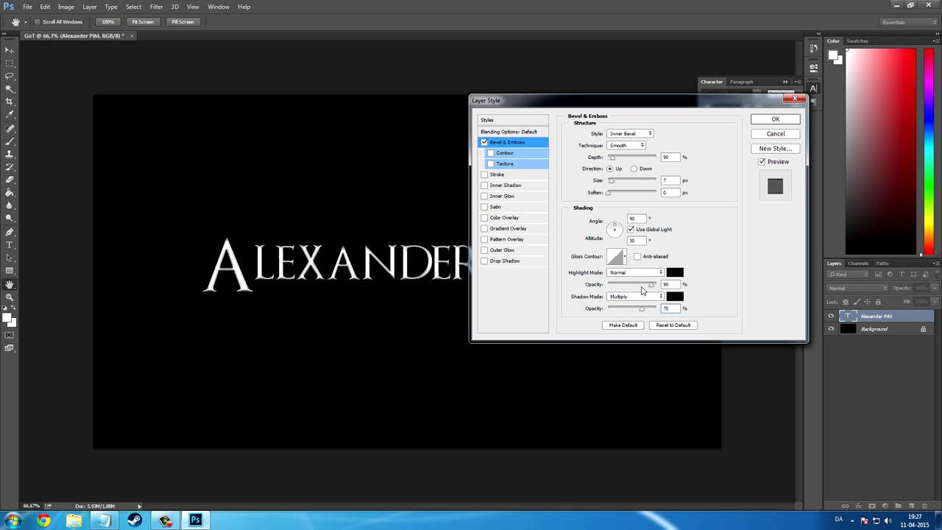
Add a bevel contour with a custom curve point at input 75, then enable Gradient Overlay.
left_click(490, 153)
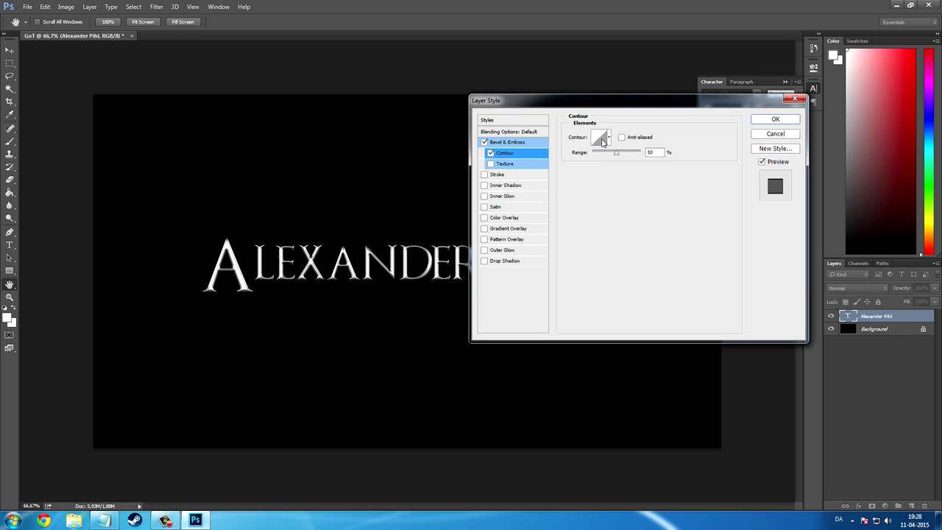
left_click(600, 140)
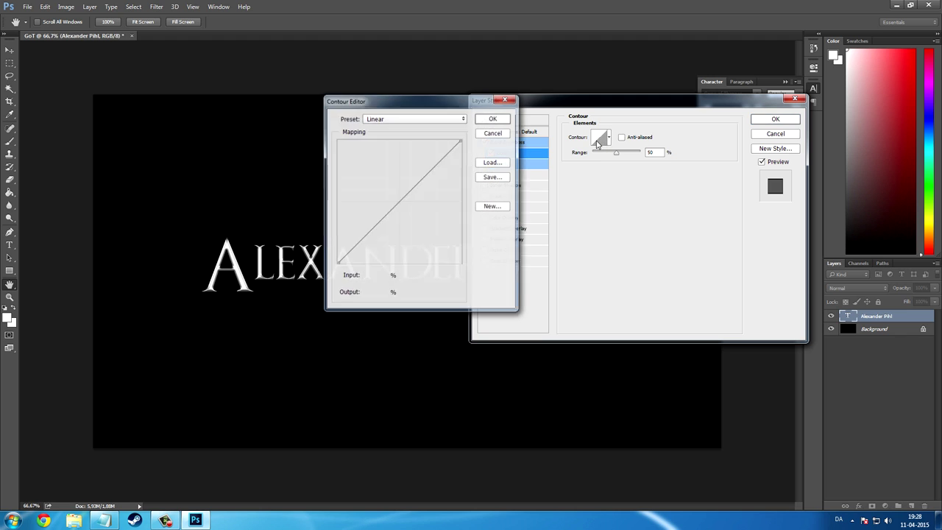
left_click(396, 205)
left_click_drag(373, 278, 388, 276)
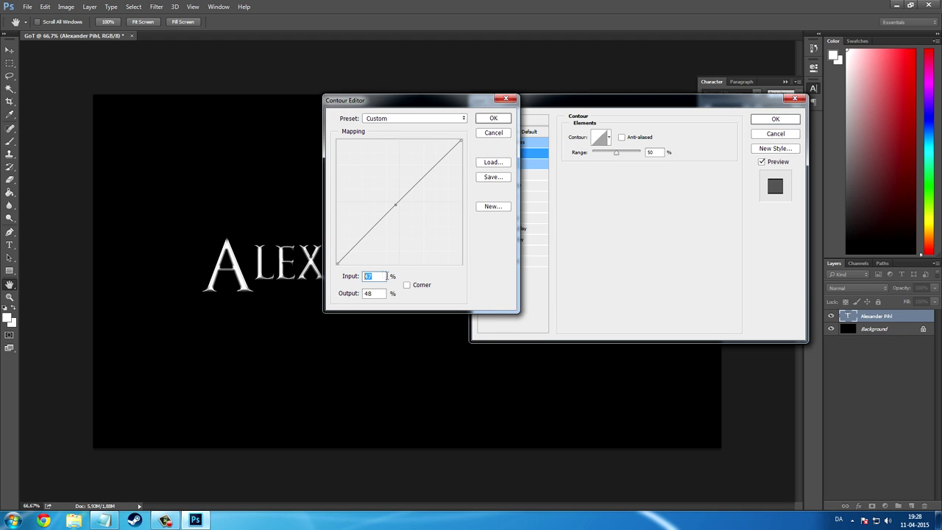
type("75")
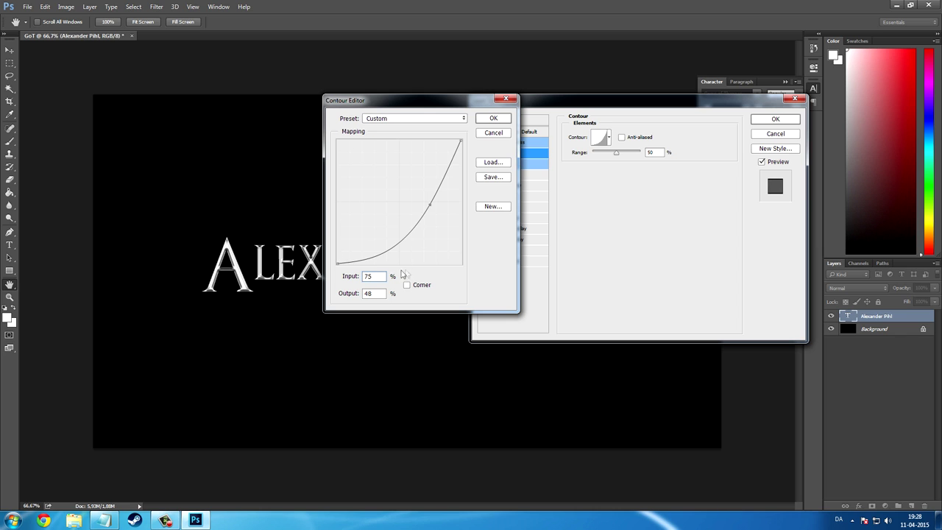
double_click(378, 293)
type("25")
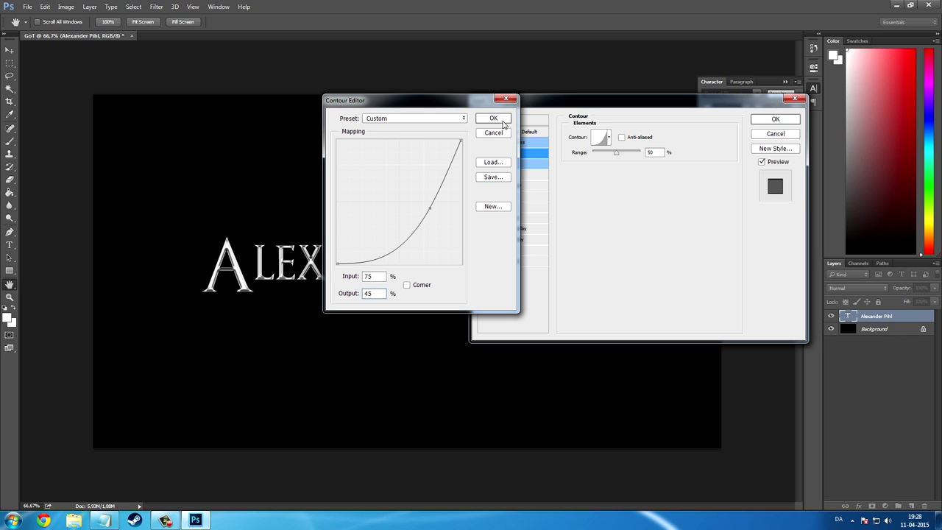
left_click(493, 118)
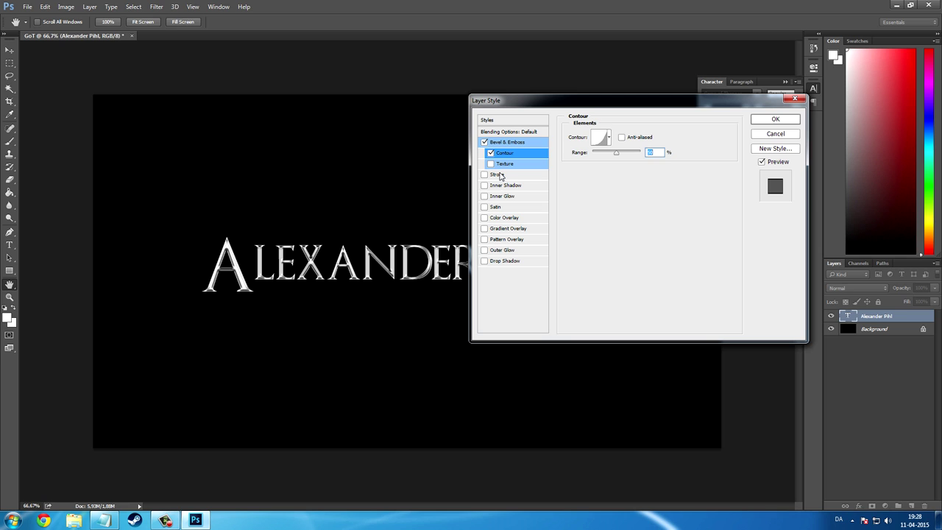
left_click(503, 229)
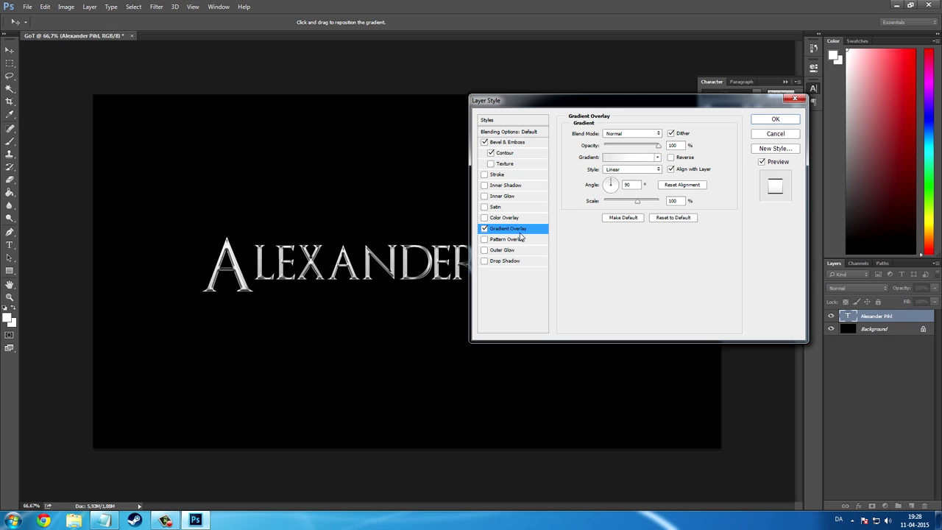
Blend the gradient overlay in Lighten mode, reverse its direction, and enable Drop Shadow.
left_click(626, 136)
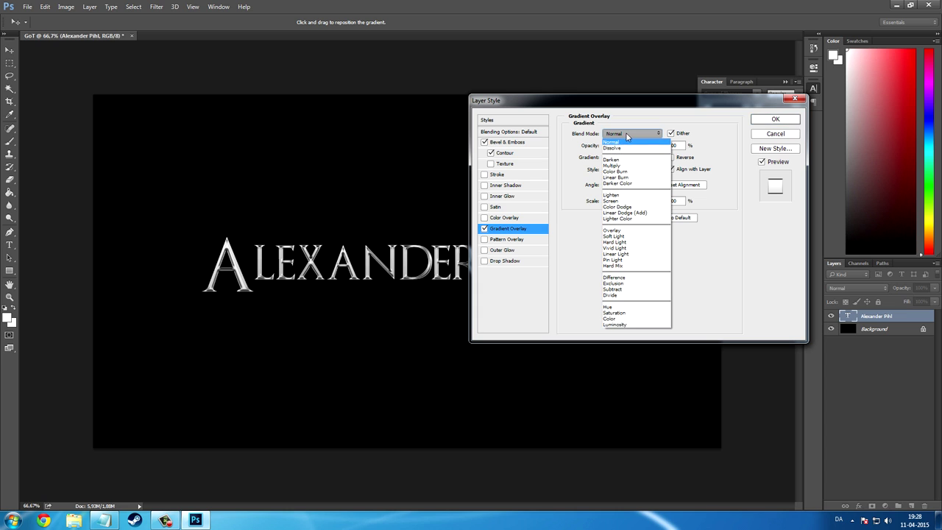
left_click(611, 196)
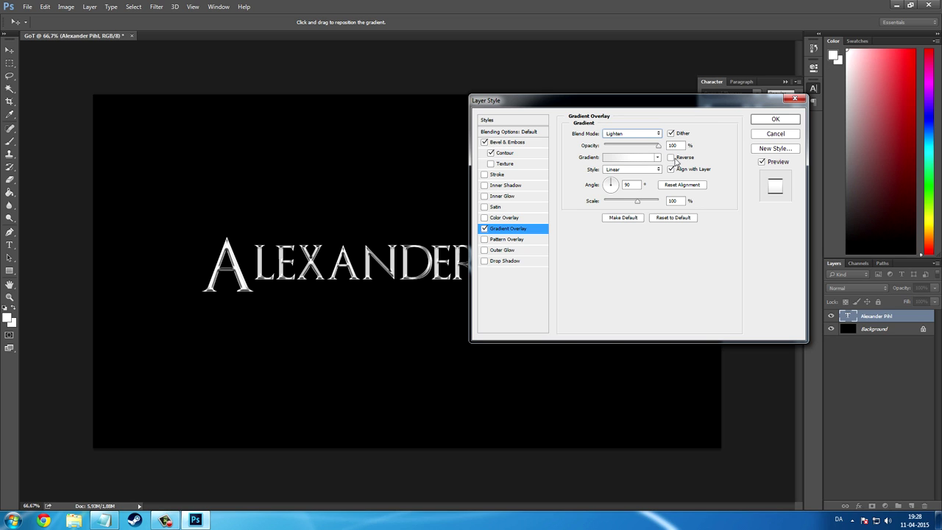
left_click(671, 158)
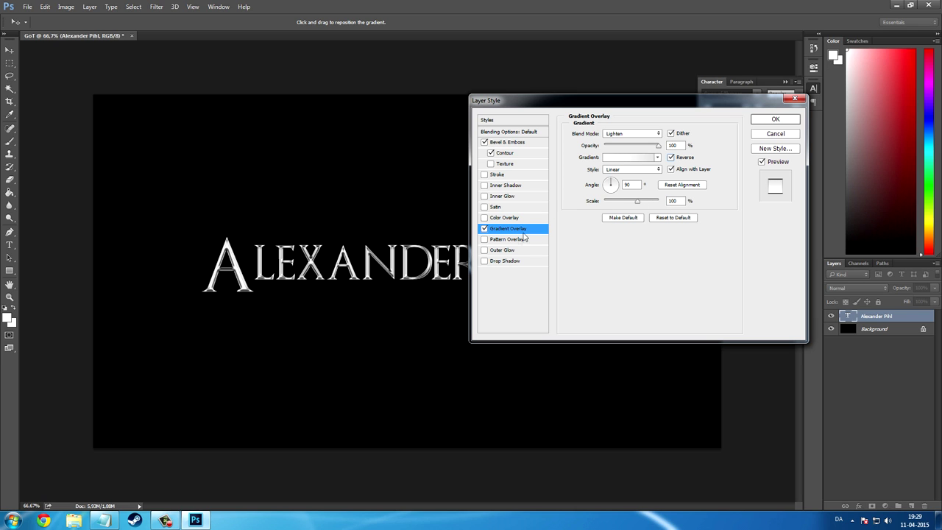
left_click(505, 266)
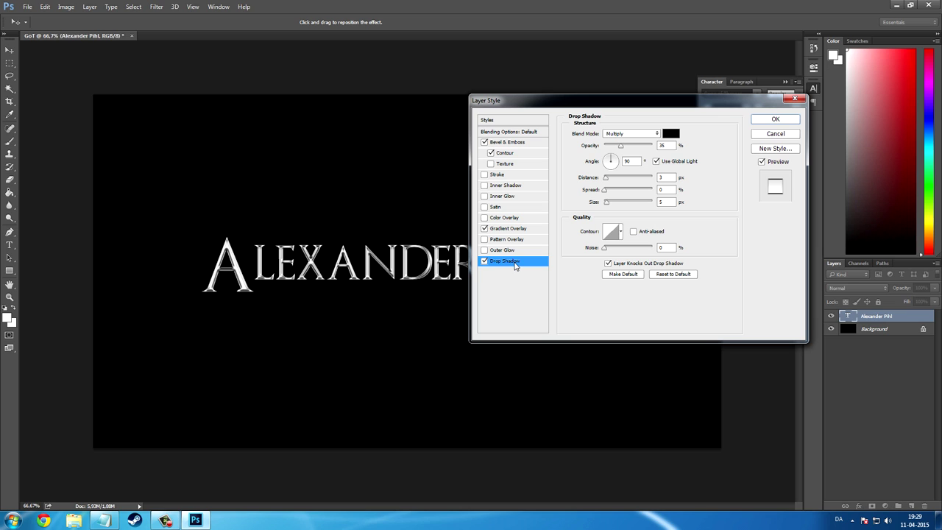
Raise drop shadow opacity to 80% with 7 px distance and 10 px size, and apply the style.
left_click(662, 144)
type("80")
left_click(666, 178)
left_click(661, 203)
left_click(775, 120)
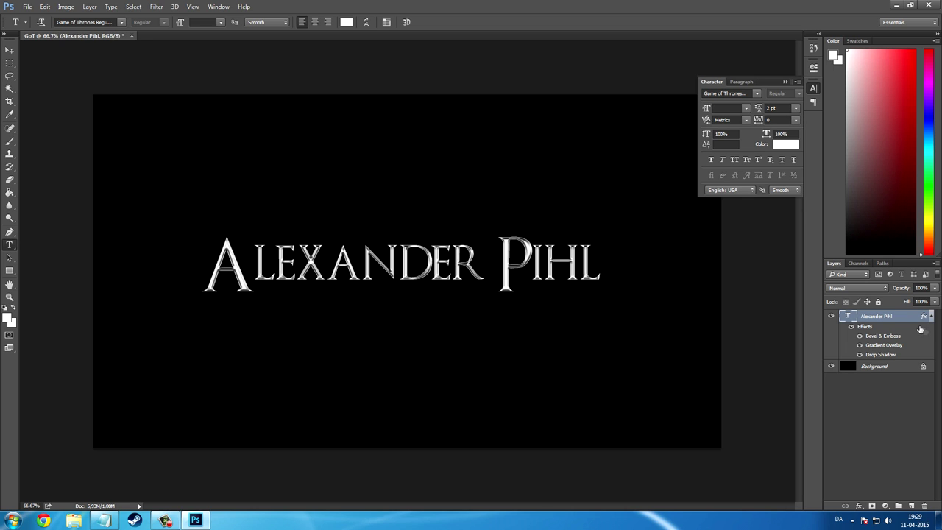
Select the letters IHL in the name and lower their leading.
left_click(544, 272)
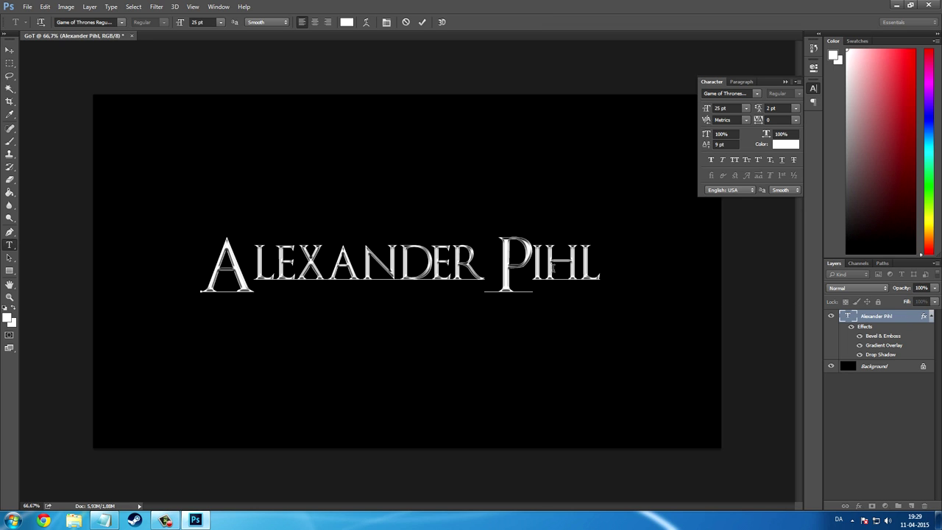
left_click_drag(531, 267, 601, 266)
left_click(719, 144)
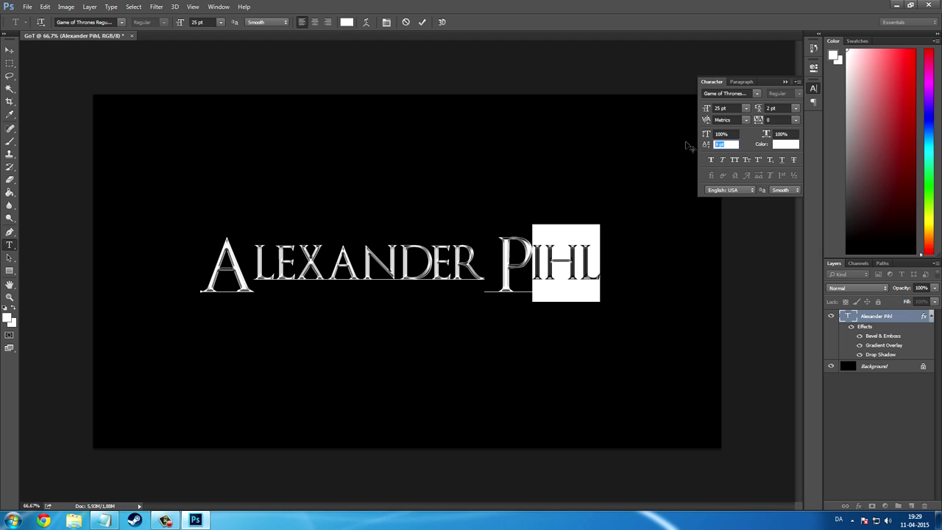
type("9")
key("Return")
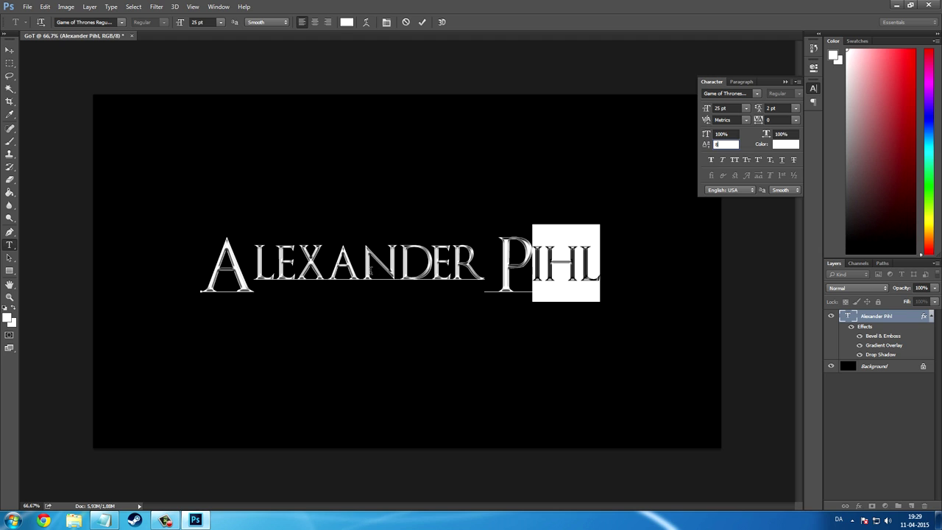
Check the LEXANDER letters' settings and commit the name text edit.
left_click(396, 272)
left_click_drag(484, 272, 255, 276)
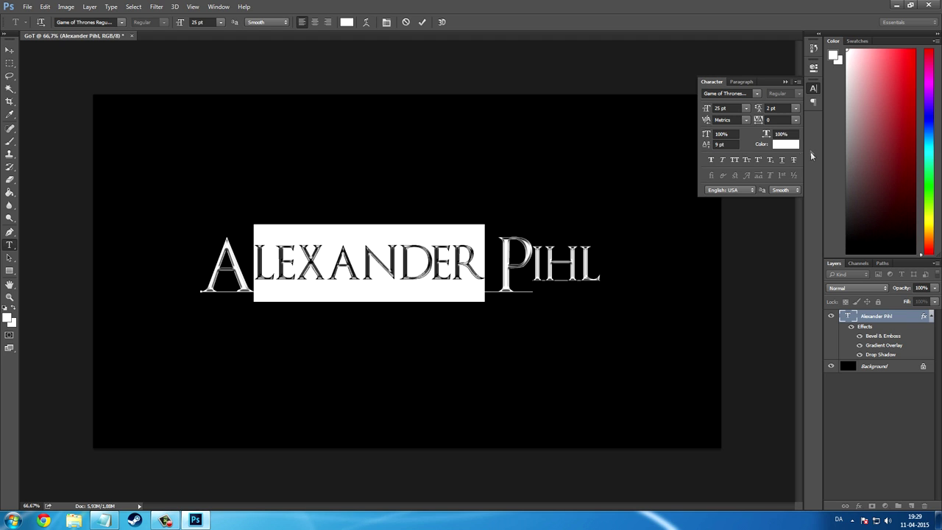
left_click(577, 315)
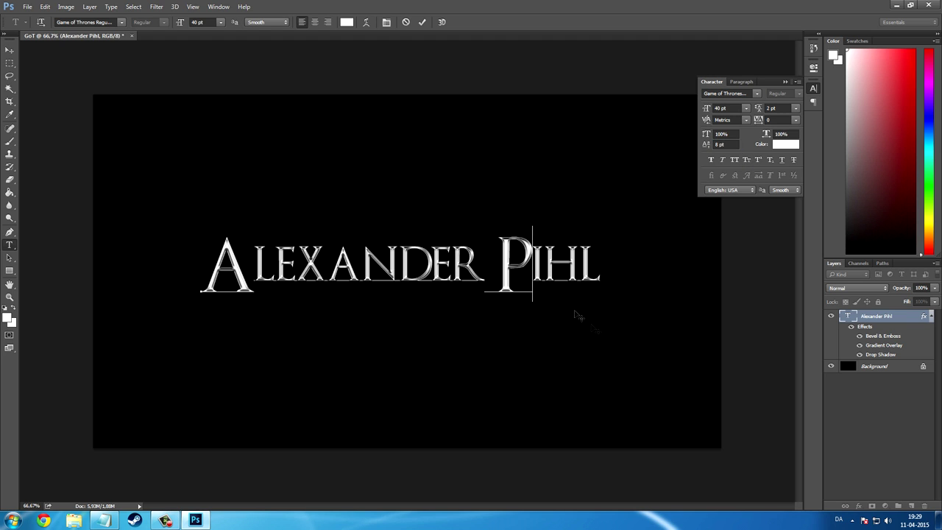
left_click(879, 315)
right_click(880, 317)
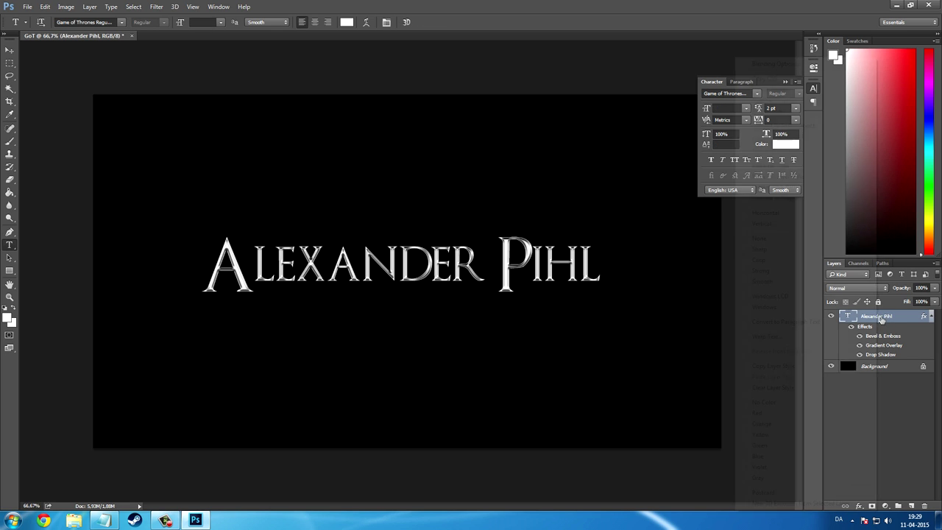
left_click(801, 102)
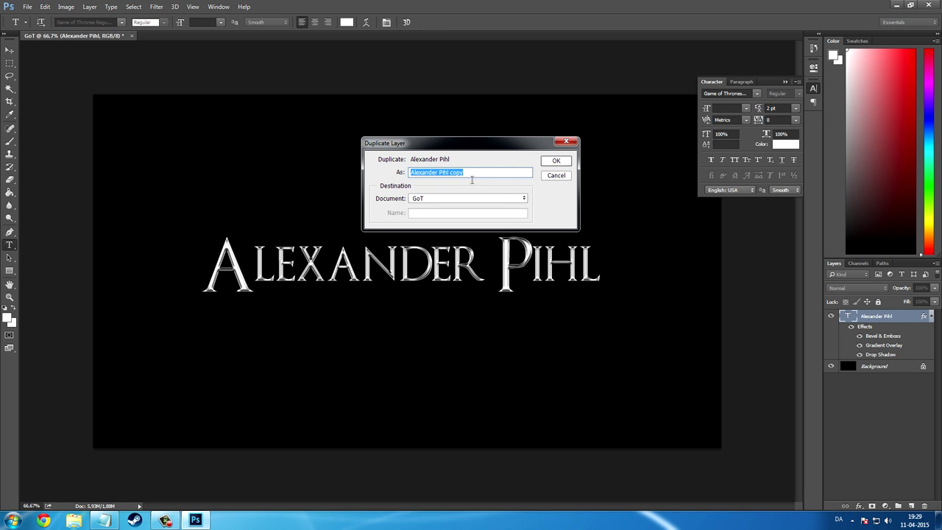
type("GoT")
key("Return")
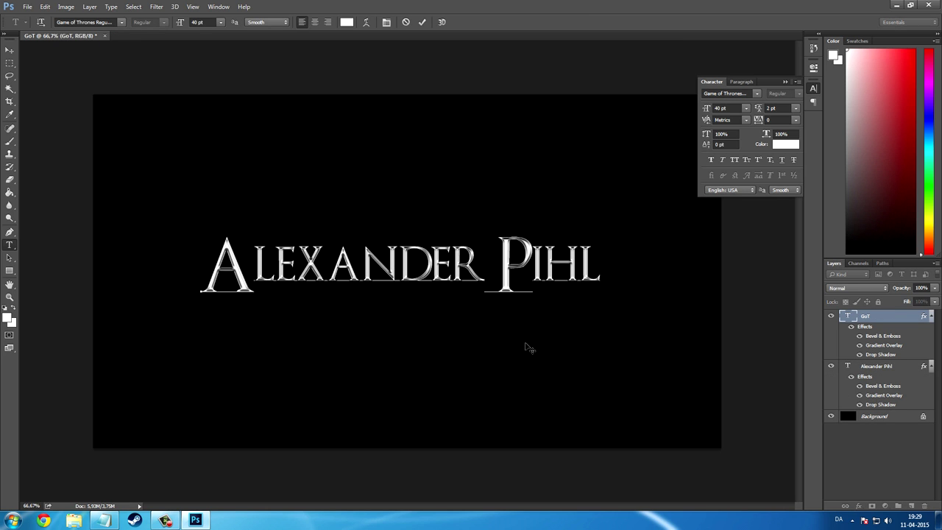
left_click_drag(526, 347, 523, 417)
Retype the duplicated line's text so it reads 'Game Of'.
left_click(478, 342)
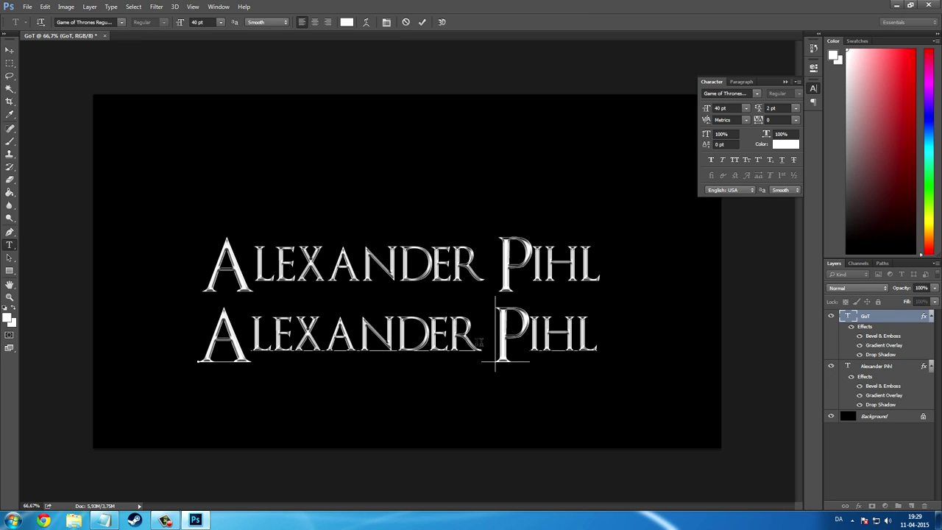
left_click_drag(479, 342, 258, 343)
type("ame")
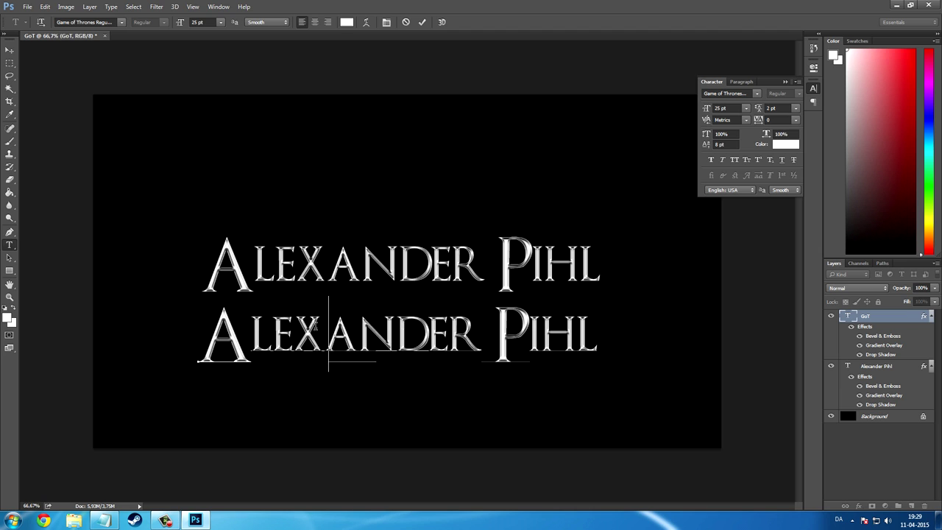
key("Left")
key("Left")
key("Left")
key("BackSpace")
type("G")
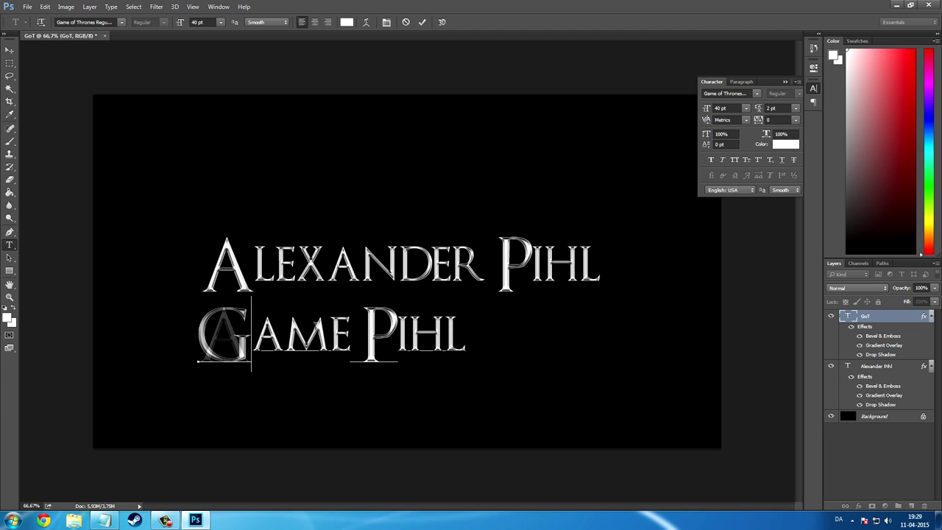
key("Right")
key("Right")
key("Right")
key("Right")
key("Right")
key("shift+Left")
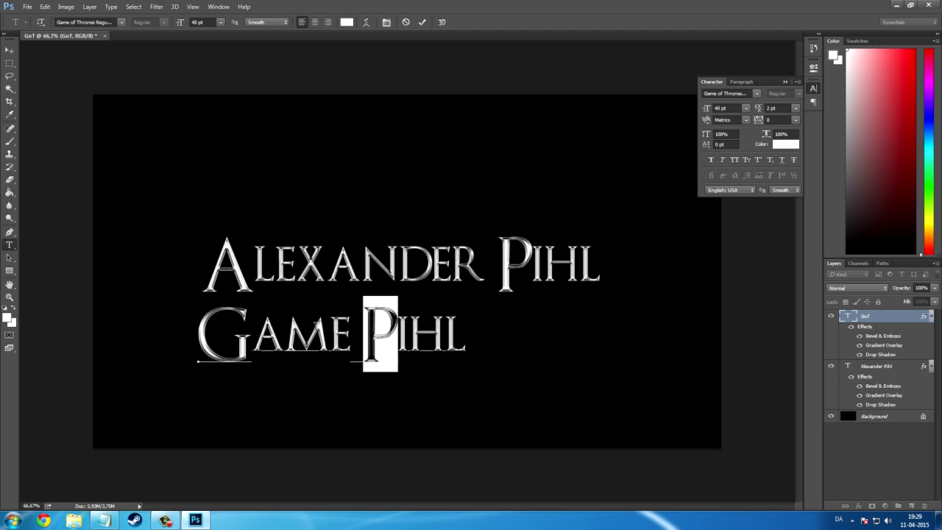
type("O")
key("Right")
key("Right")
key("Right")
key("BackSpace")
key("BackSpace")
key("BackSpace")
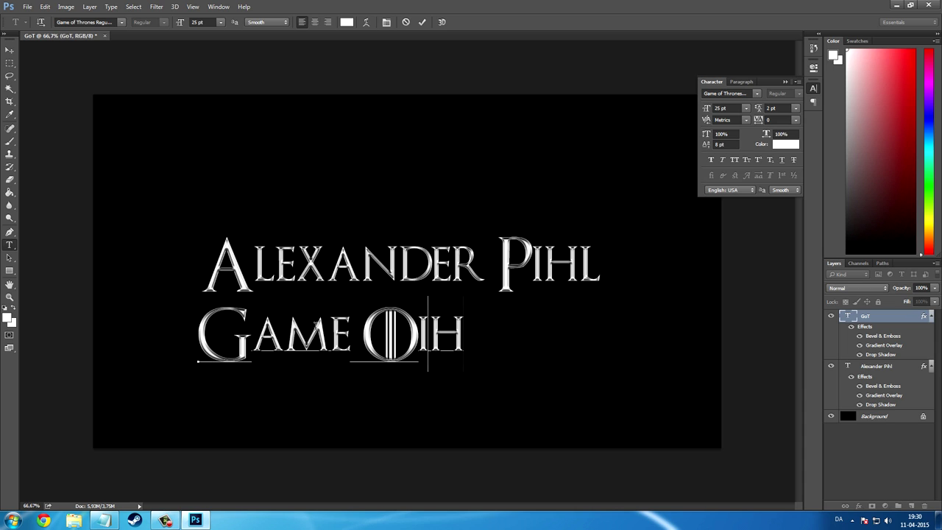
type("F")
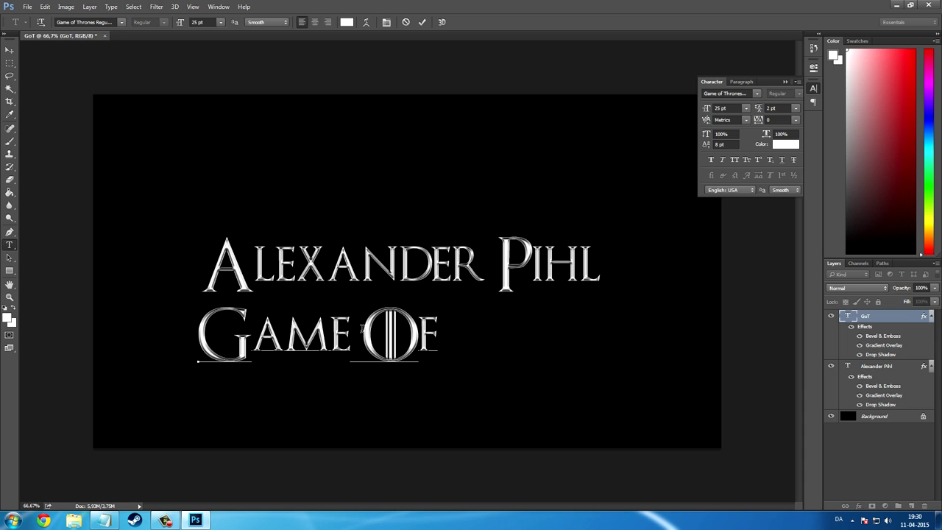